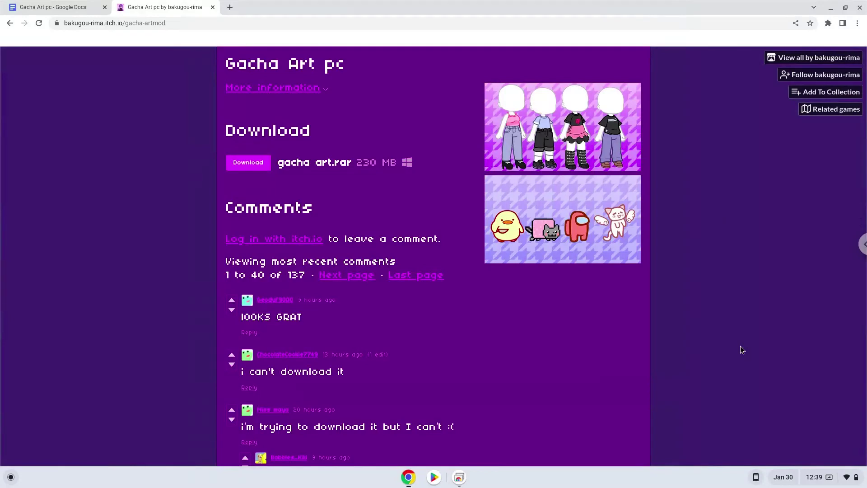
Open the Quick Settings panel from the clock in the shelf corner.
click(817, 479)
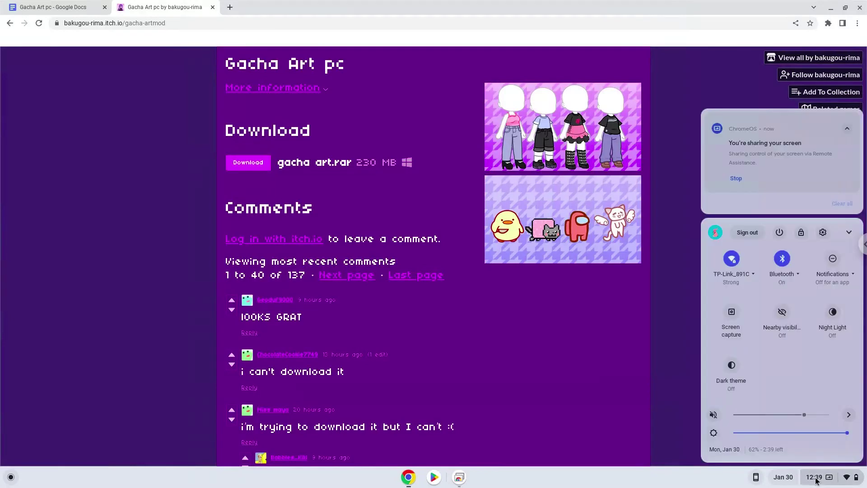
Go to Settings > Advanced > Developers and start setting up the Linux development environment.
click(822, 233)
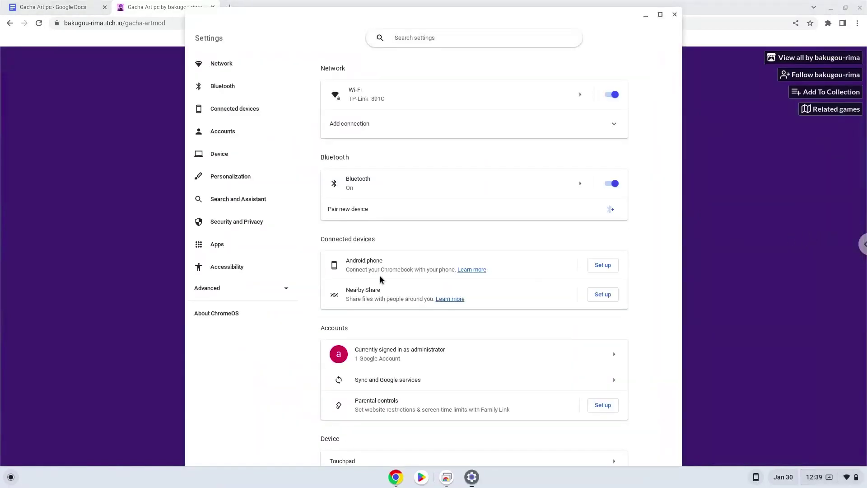
click(265, 289)
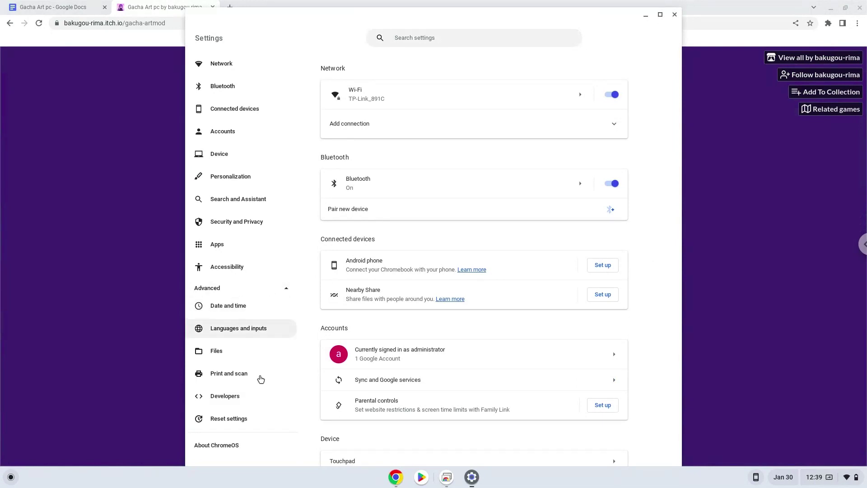
click(257, 402)
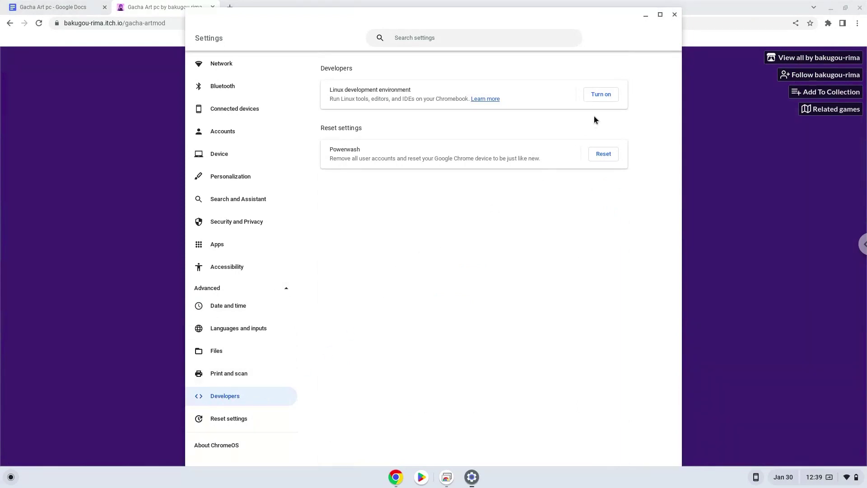
click(613, 96)
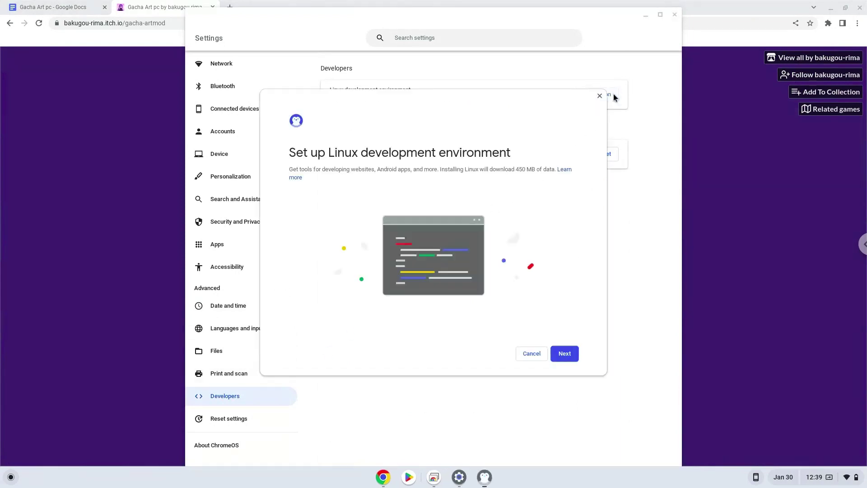
Install Linux with the recommended disk size, then close the new Terminal and Settings windows.
click(557, 356)
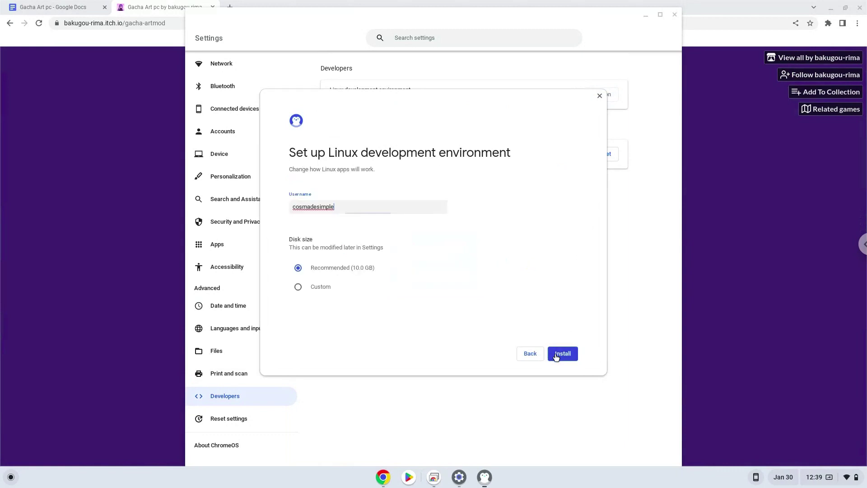
click(556, 356)
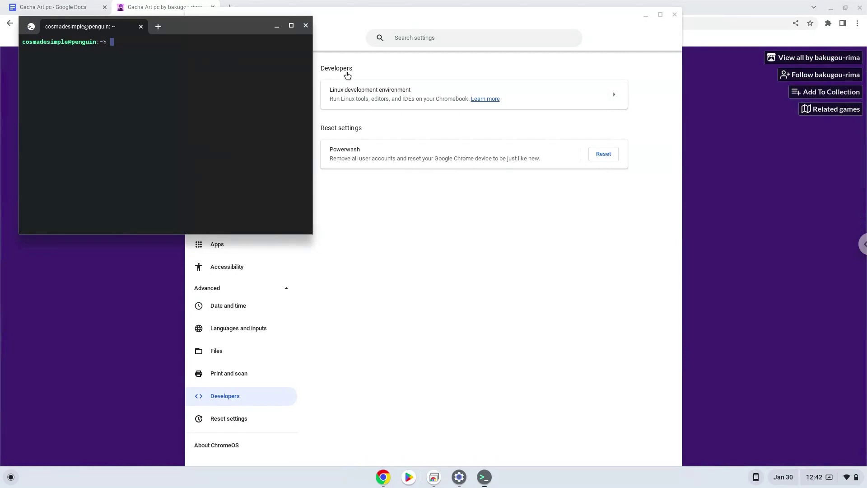
click(305, 26)
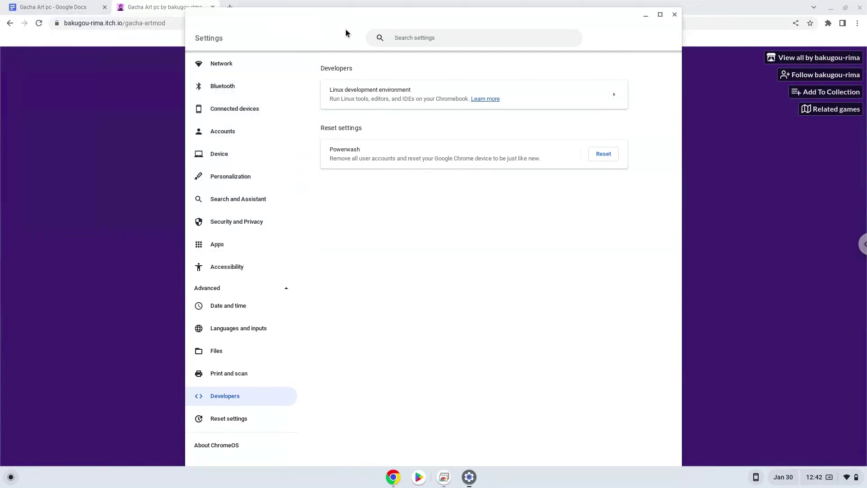
click(675, 14)
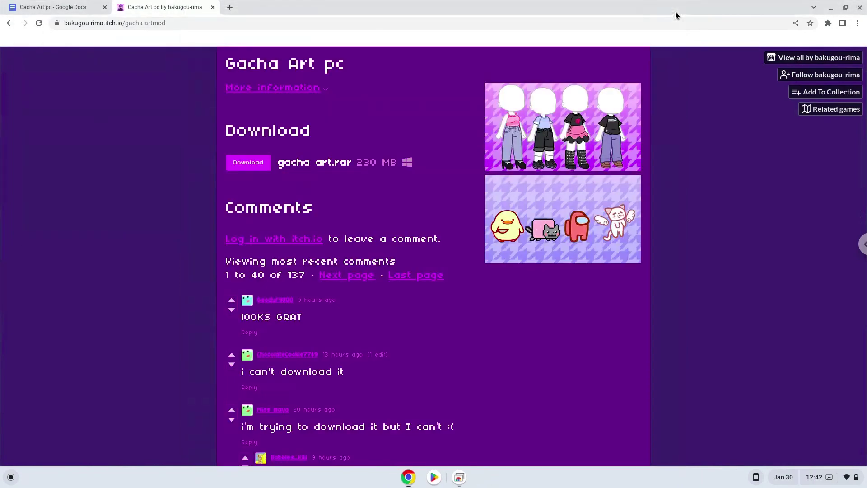
Download gacha art.rar (230 MB) from itch.io and show it in its Downloads folder.
click(249, 164)
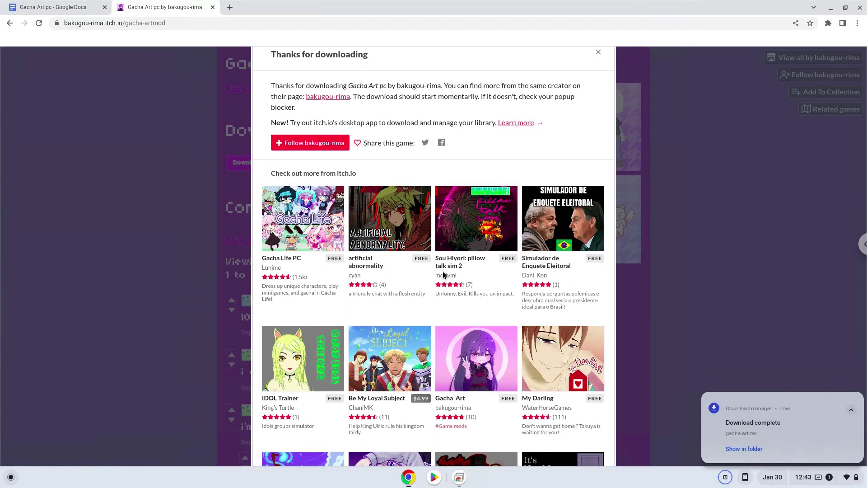
click(732, 449)
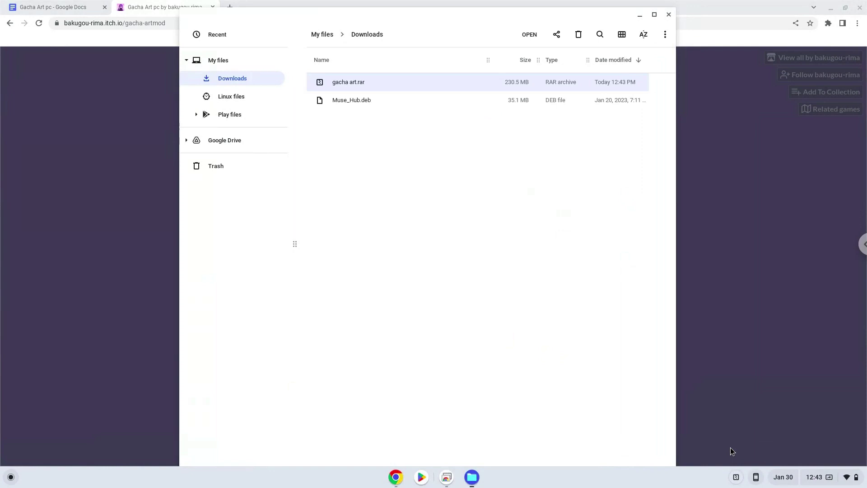
Cut gacha art.rar from Downloads, paste it into Linux files, and close Files.
right_click(354, 84)
click(372, 129)
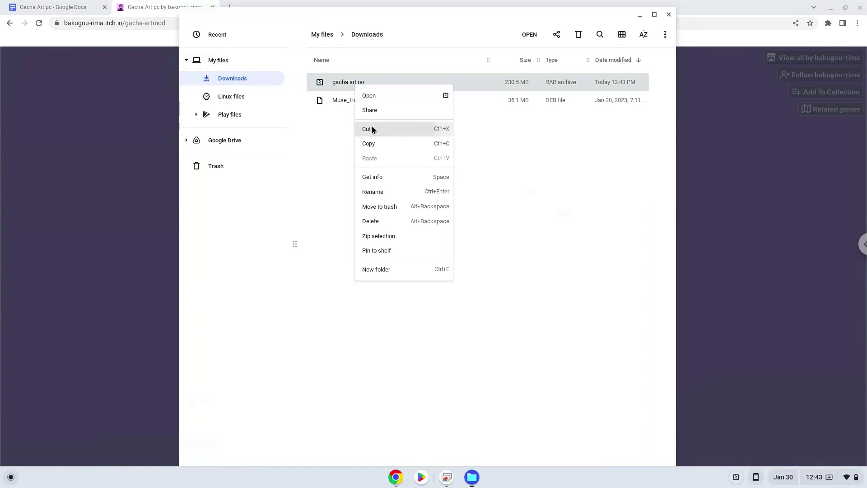
click(242, 100)
right_click(390, 145)
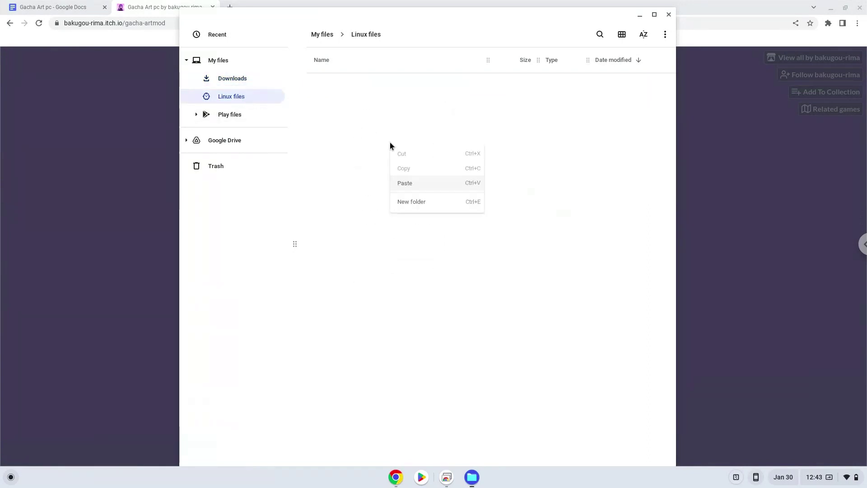
click(405, 183)
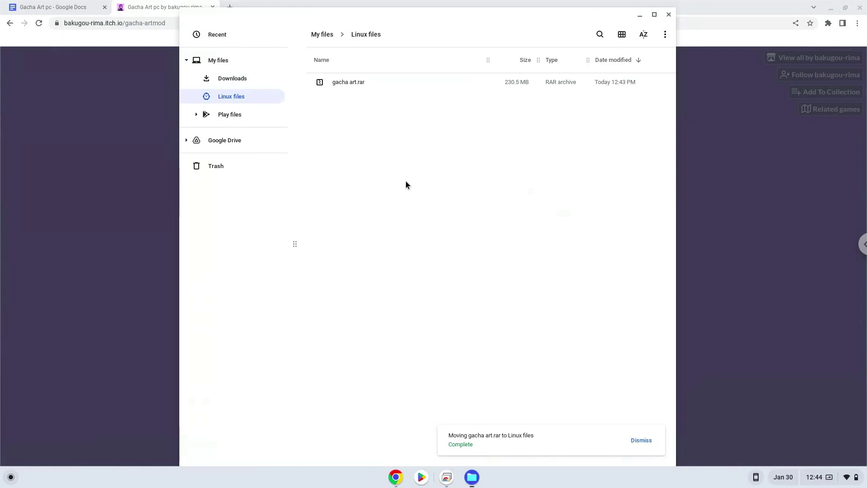
click(668, 15)
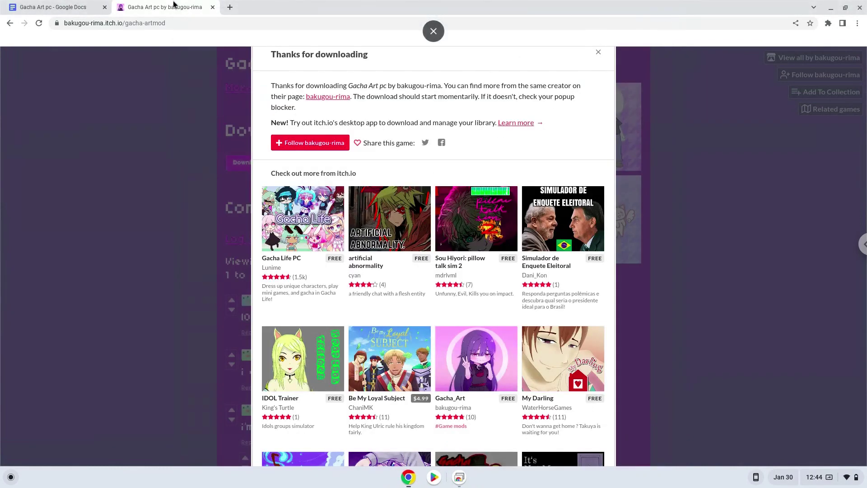
Copy the 'sudo dpkg --add-architecture i386' line from the Gacha Art pc document.
click(66, 10)
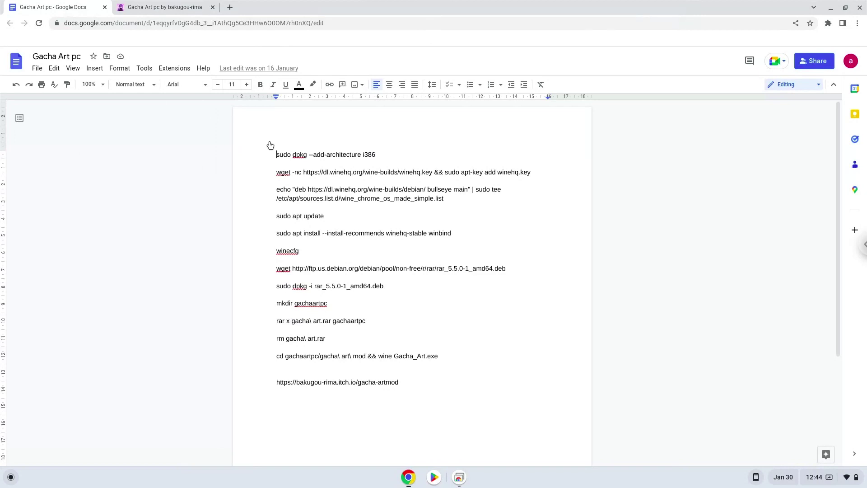
triple_click(285, 152)
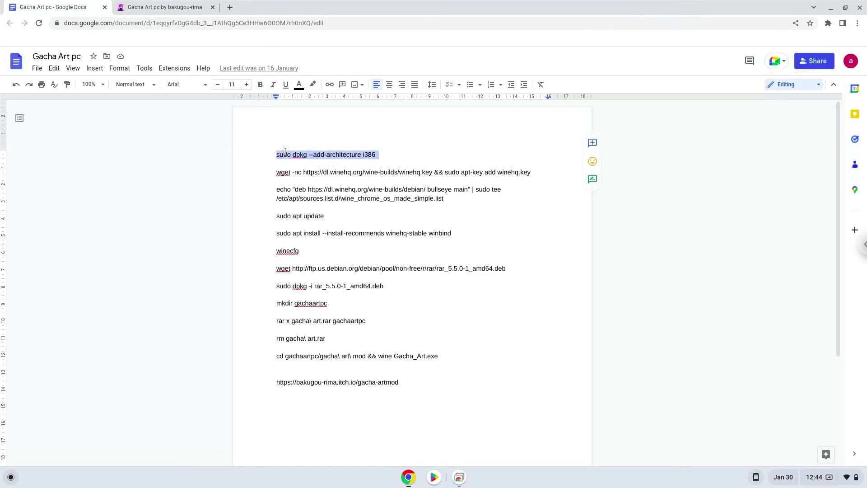
right_click(285, 152)
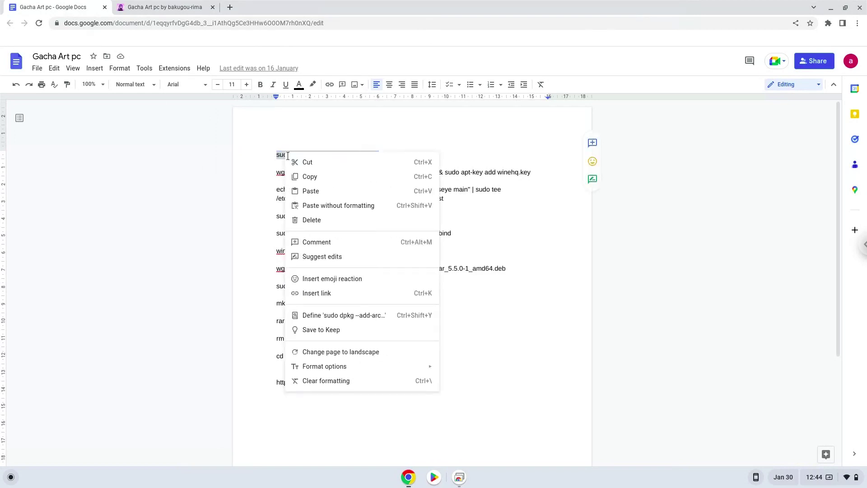
click(298, 176)
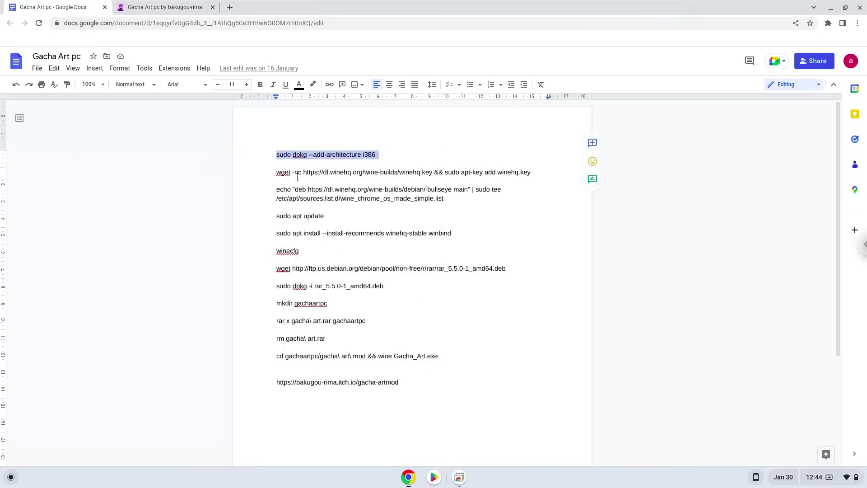
click(11, 477)
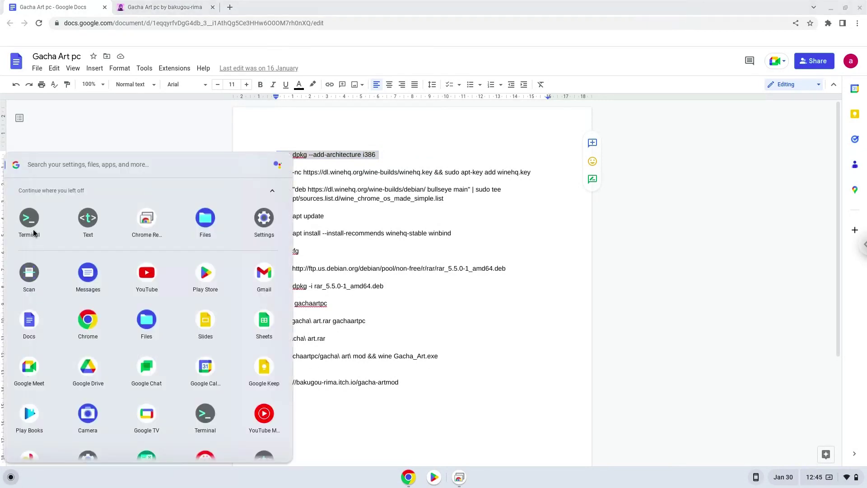
Launch Terminal maximized, open a penguin shell, and run sudo dpkg --add-architecture i386.
click(28, 218)
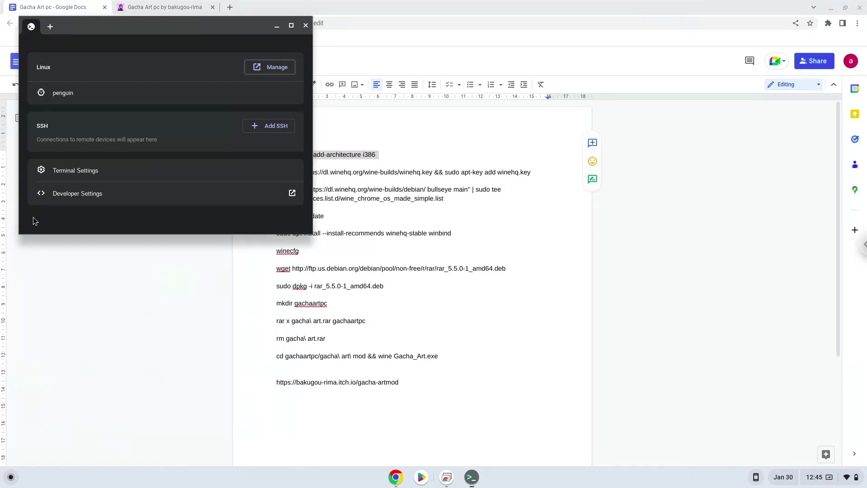
double_click(177, 27)
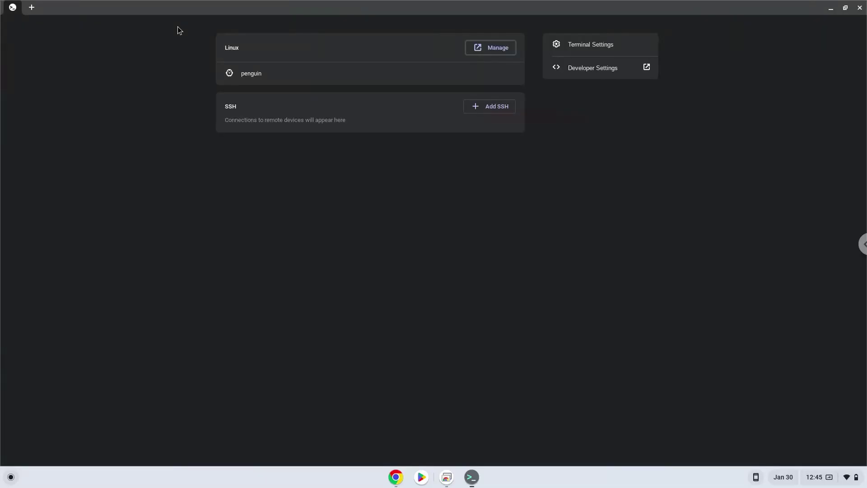
click(229, 76)
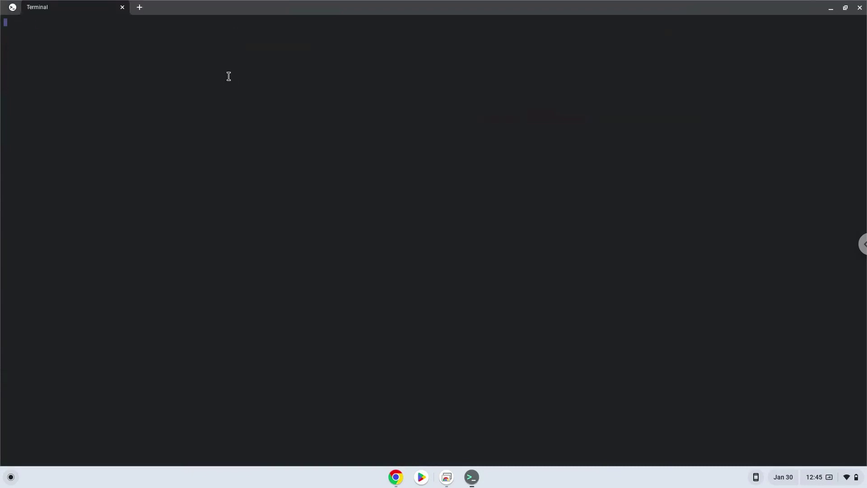
key(ctrl+shift+v)
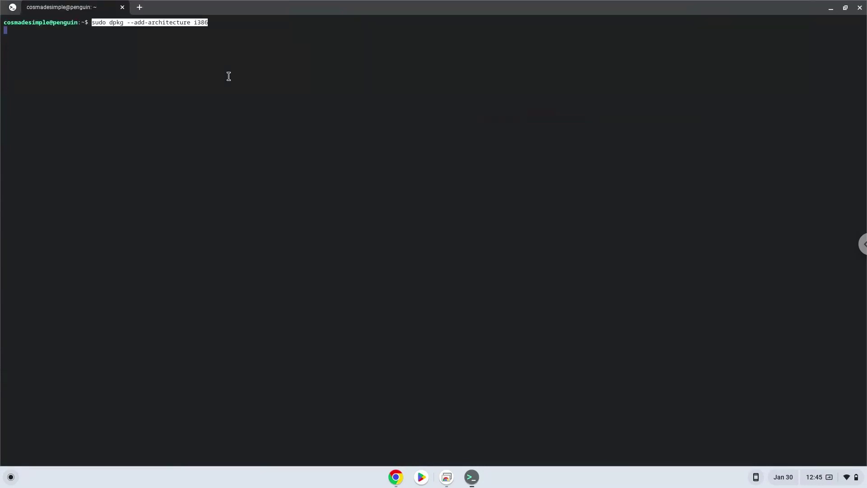
key(Return)
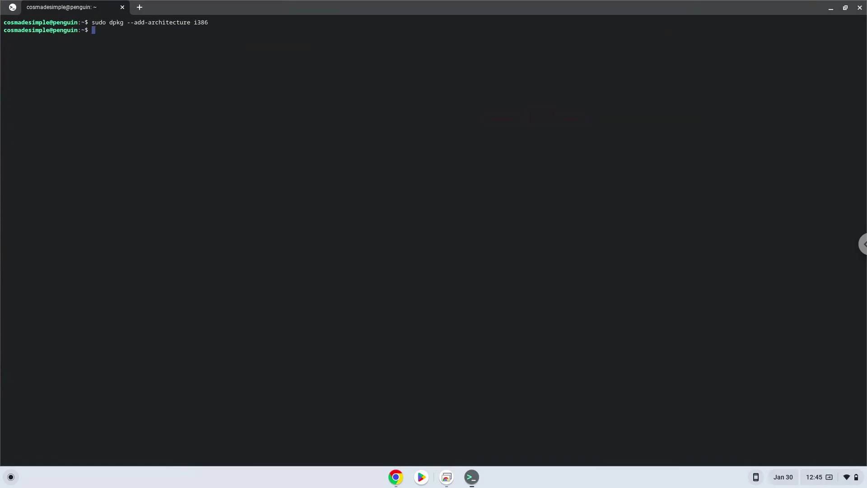
Copy the wget line from the doc and run it in Terminal to add the WineHQ key.
click(388, 480)
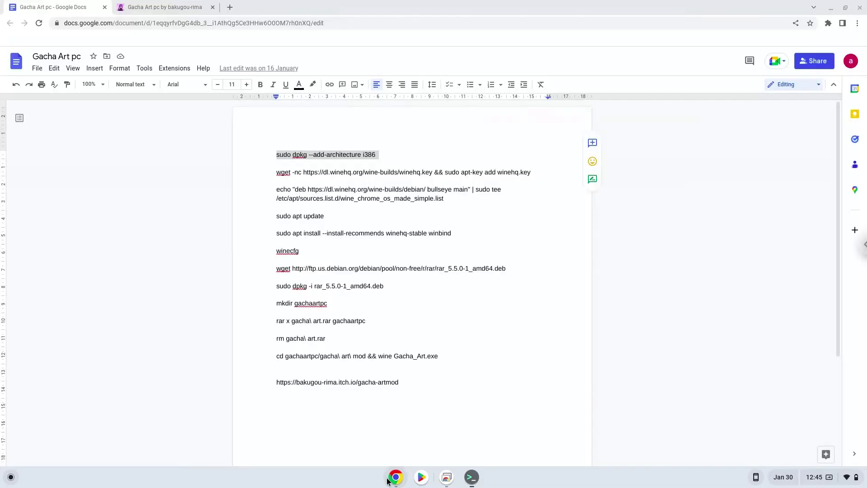
triple_click(343, 172)
right_click(350, 179)
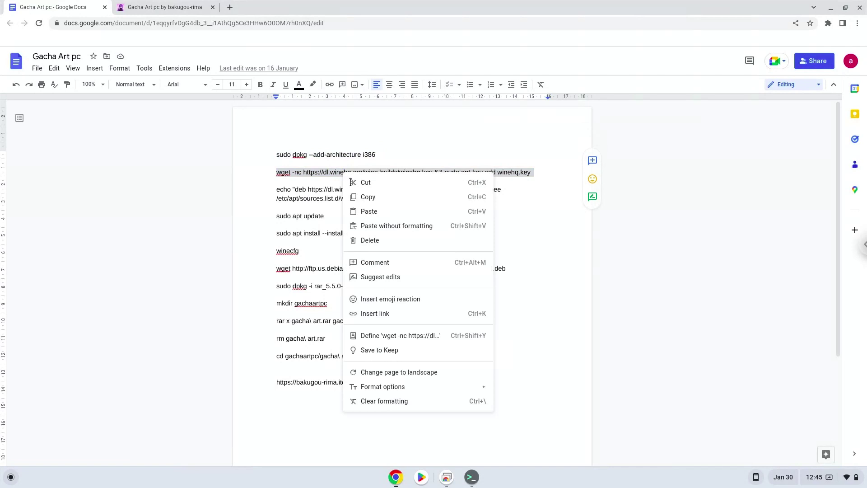
click(360, 197)
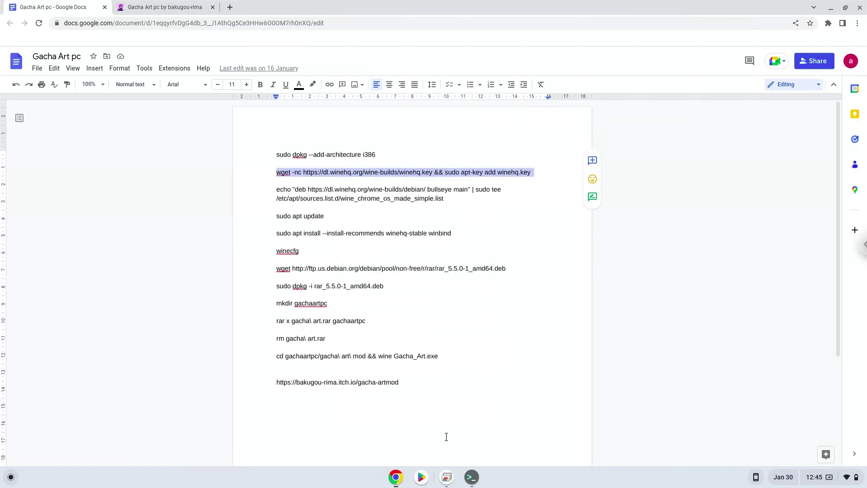
click(471, 477)
key(ctrl+shift+v)
key(Return)
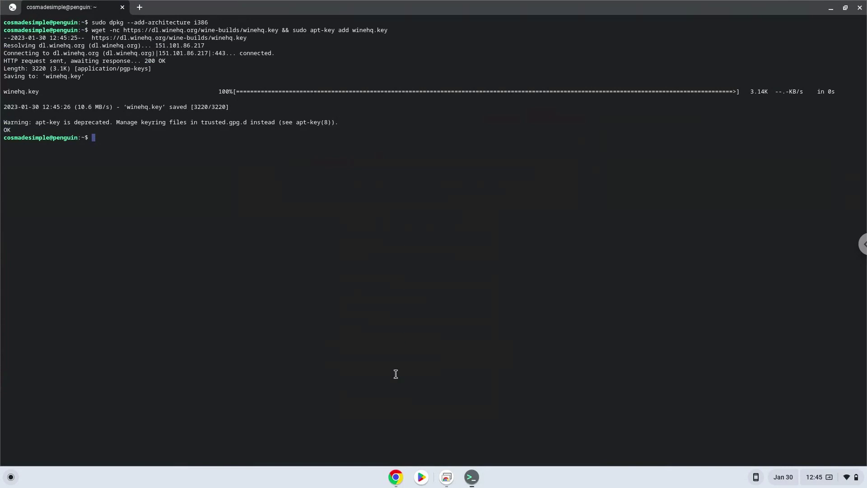
Run the echo command writing the WineHQ bullseye repository to wine_chrome_os_made_simple.list.
click(392, 481)
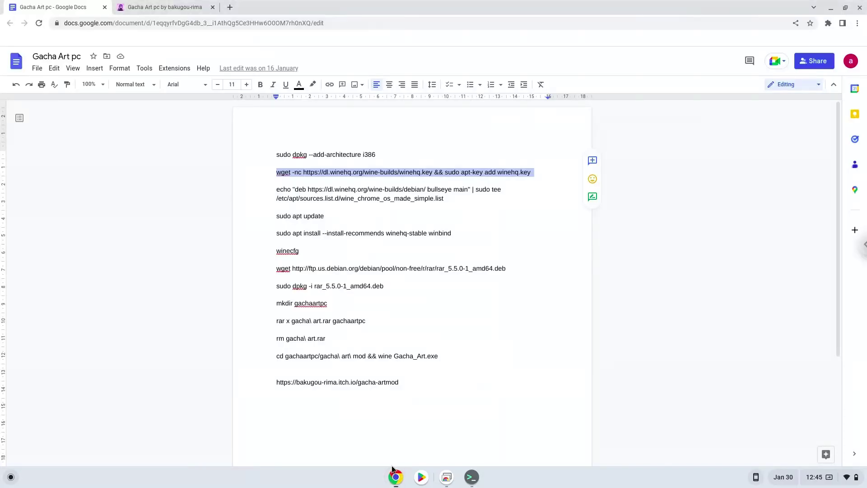
triple_click(372, 192)
right_click(372, 192)
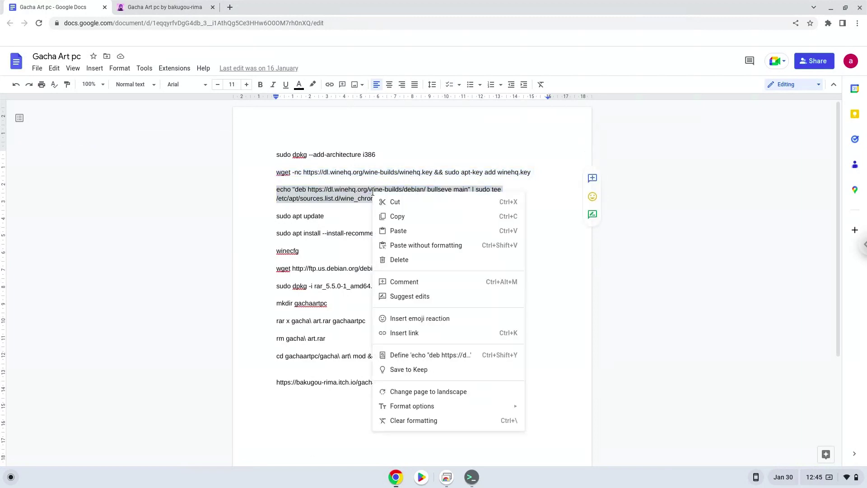
click(388, 217)
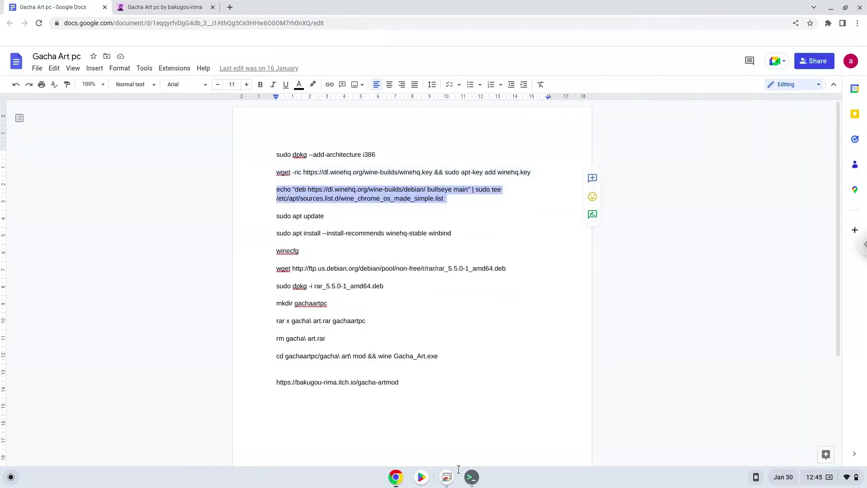
click(471, 477)
key(ctrl+shift+v)
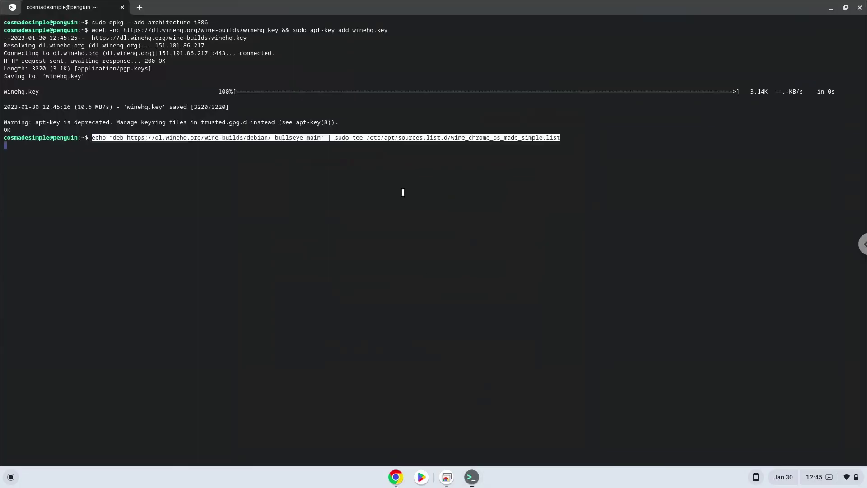
key(Return)
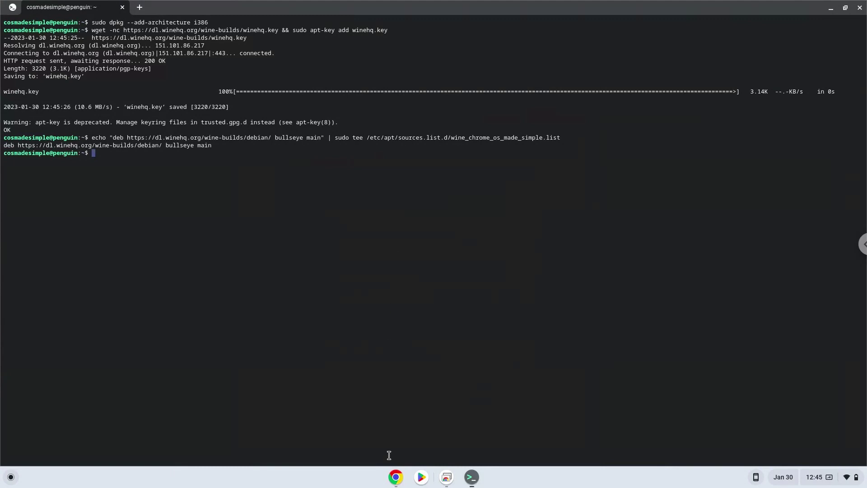
click(393, 477)
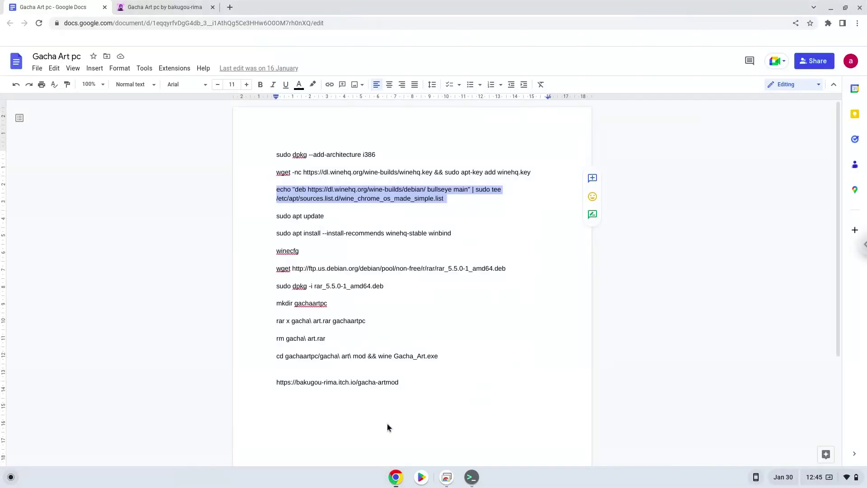
Copy 'sudo apt update' from the doc and run it, leaving 28 packages upgradable.
triple_click(317, 215)
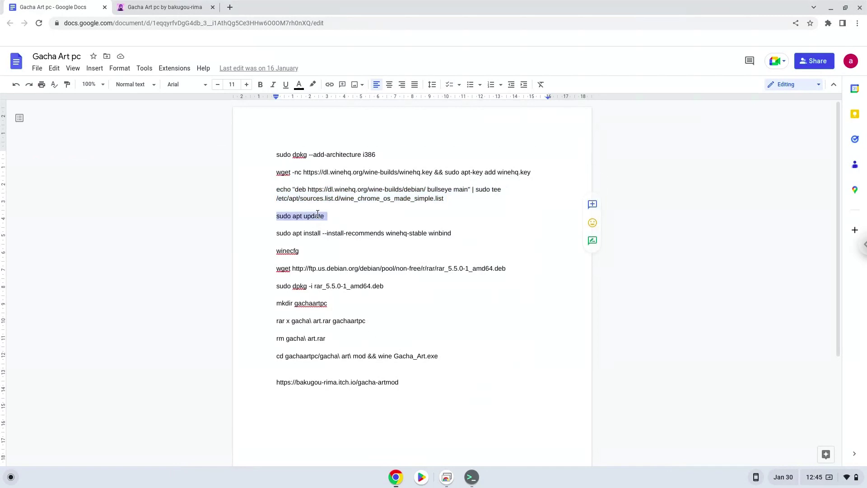
right_click(318, 216)
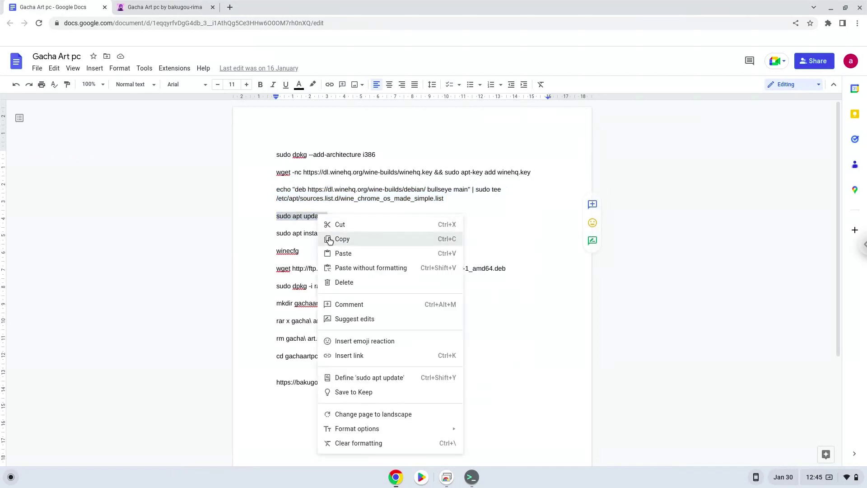
click(340, 239)
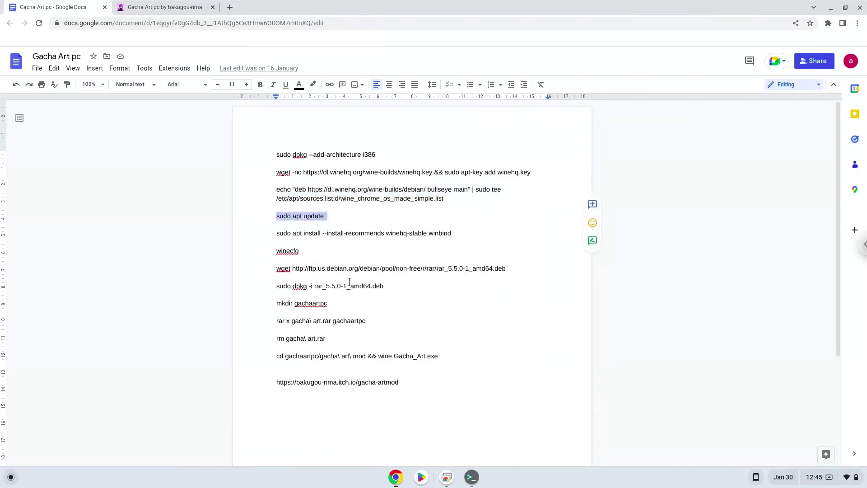
click(472, 477)
key(ctrl+shift+v)
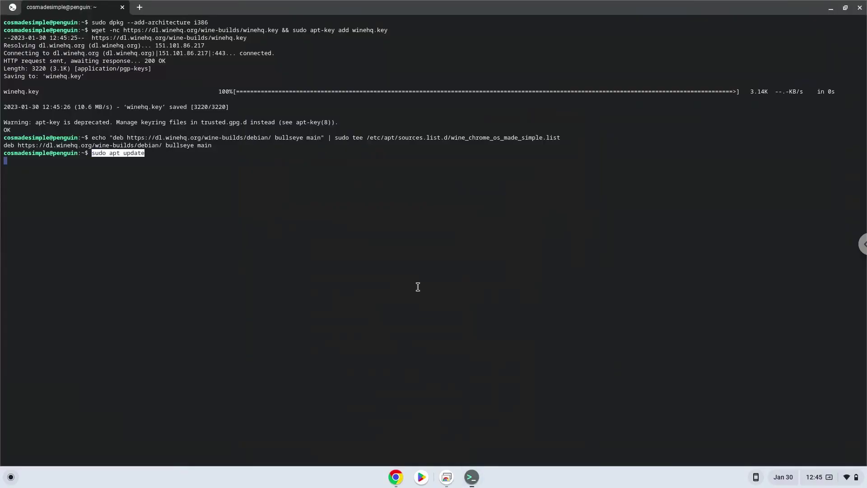
key(Return)
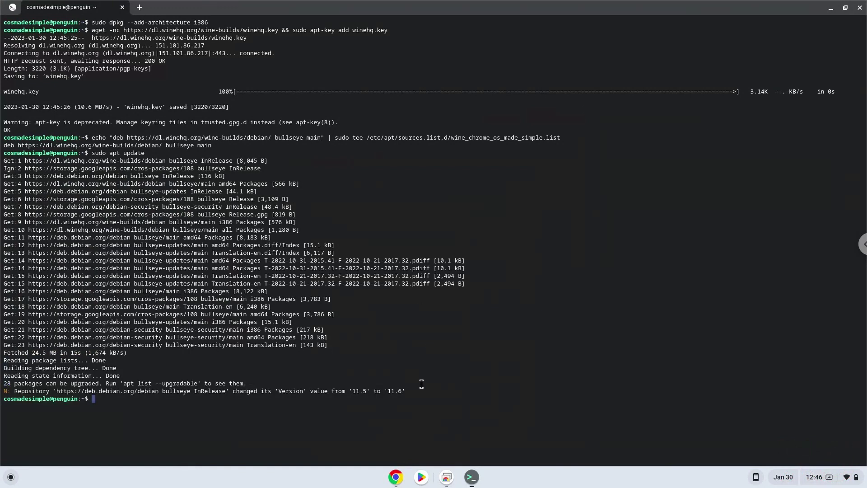
click(396, 477)
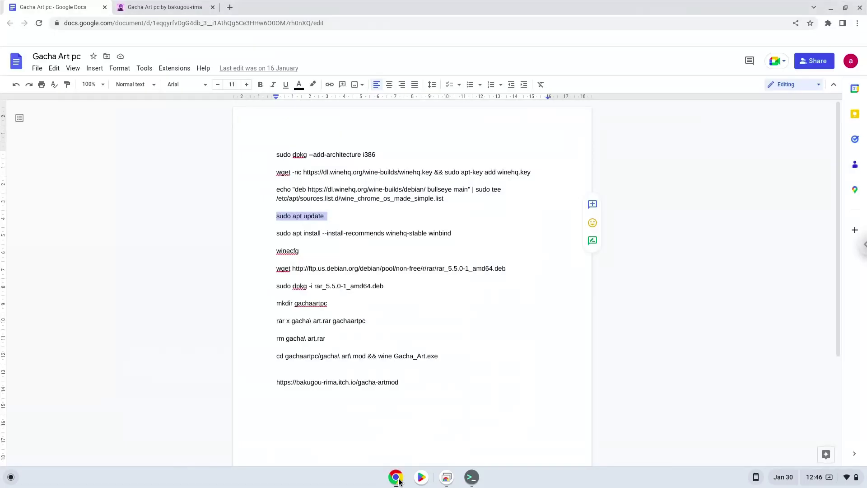
Copy and run 'sudo apt install --install-recommends winehq-stable winbind' in Terminal.
triple_click(393, 235)
right_click(393, 234)
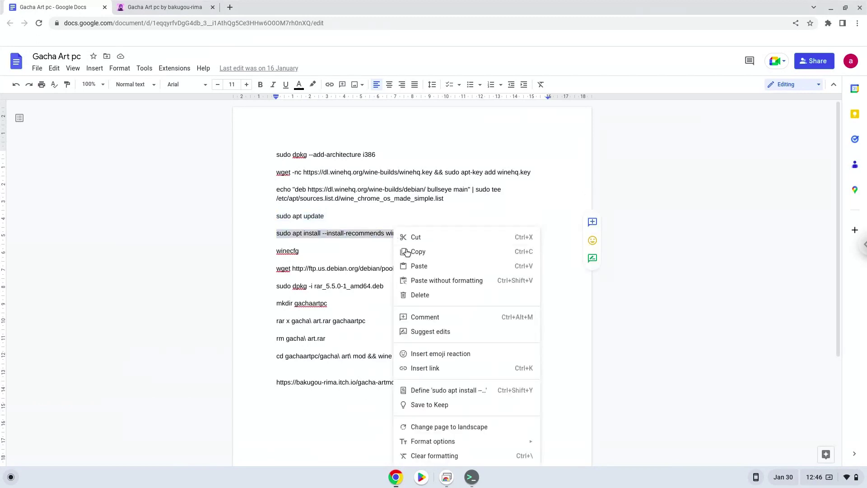
click(406, 250)
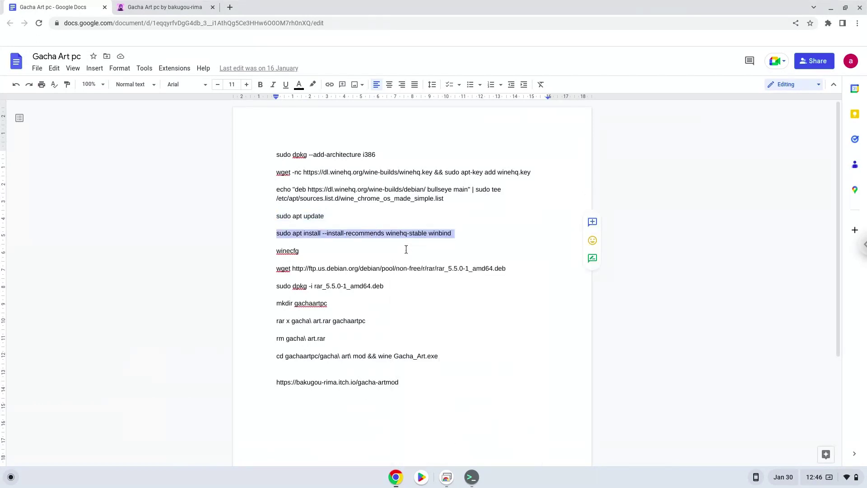
click(477, 482)
key(ctrl+shift+v)
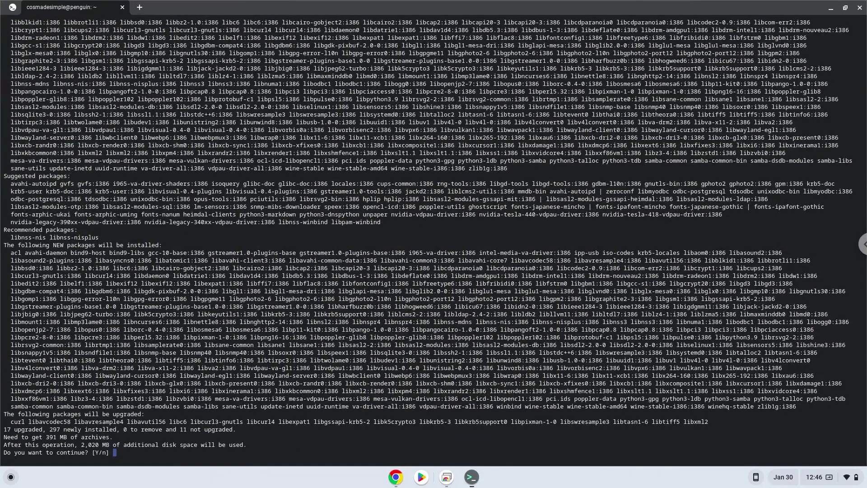
key(Return)
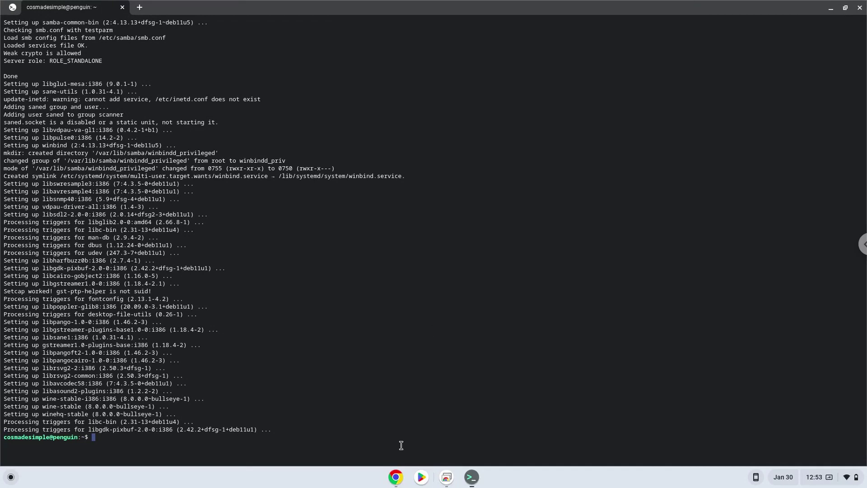
Copy the winecfg command from the Gacha Art pc document and run it in the terminal.
click(395, 477)
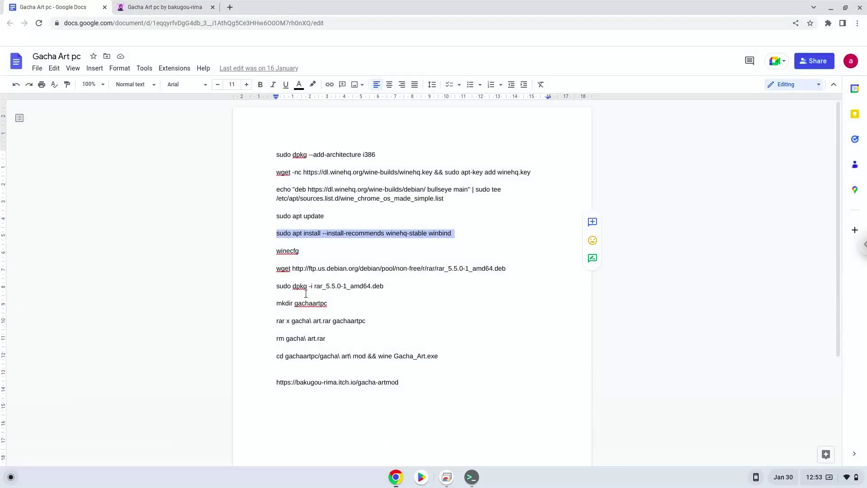
double_click(288, 251)
right_click(288, 252)
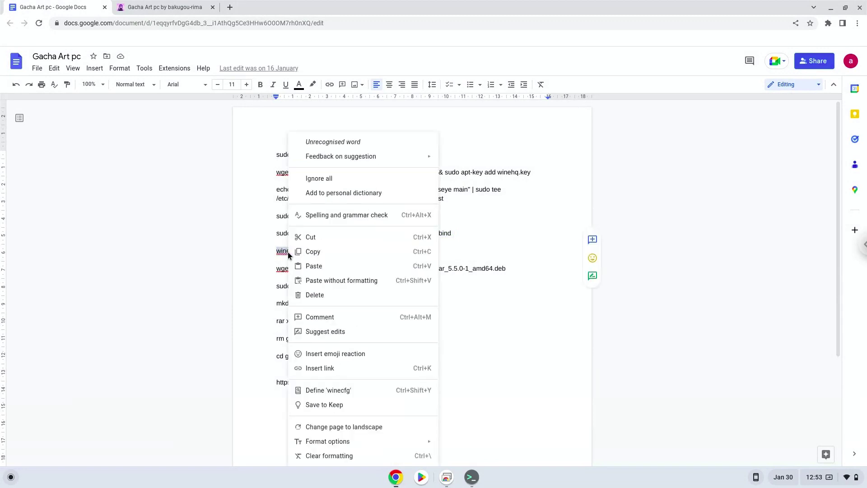
click(312, 251)
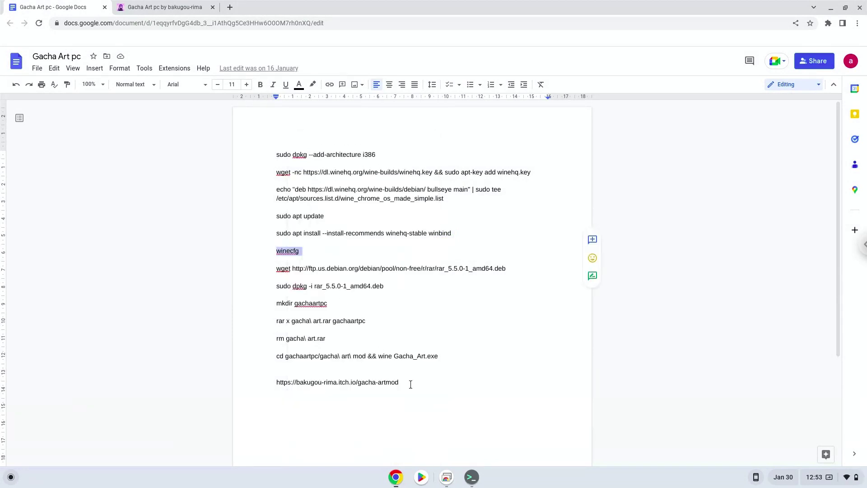
click(471, 476)
key(ctrl+shift+v)
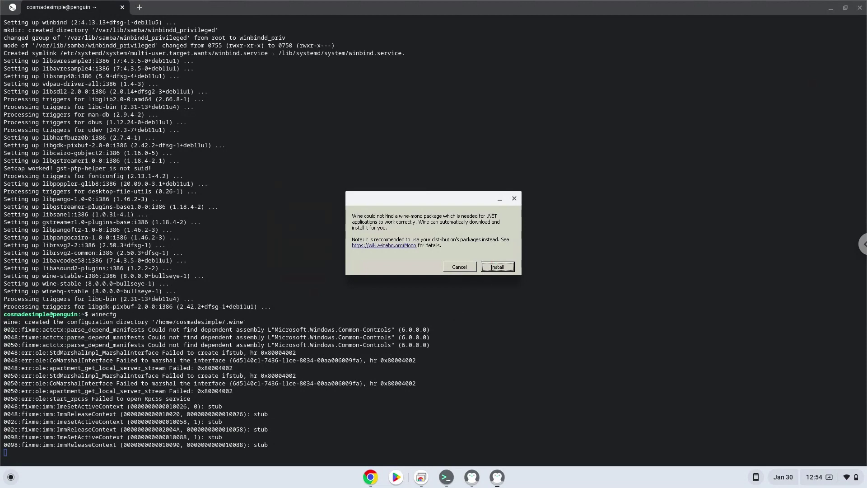
Install wine-mono, then set Wine's emulated Windows version to Windows 10, apply, and close.
click(497, 266)
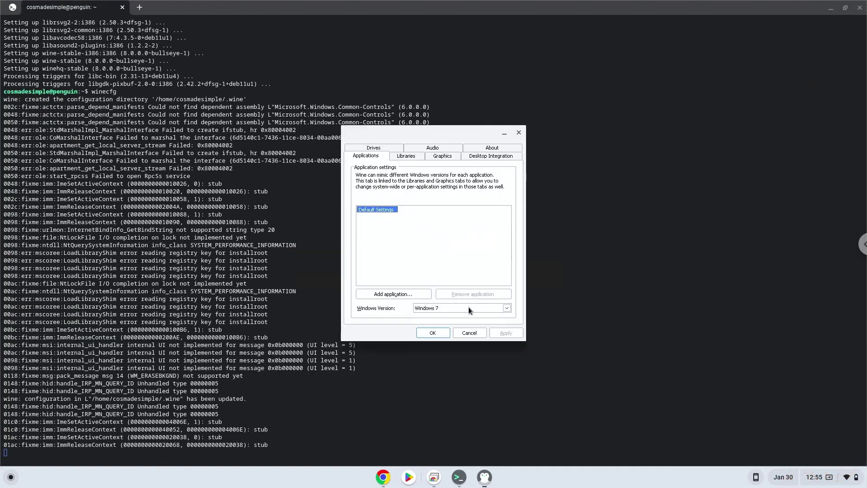
click(468, 308)
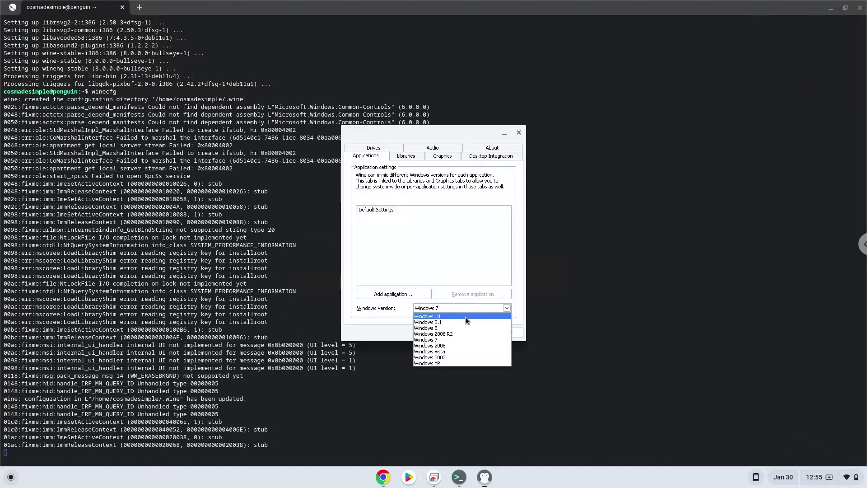
click(466, 316)
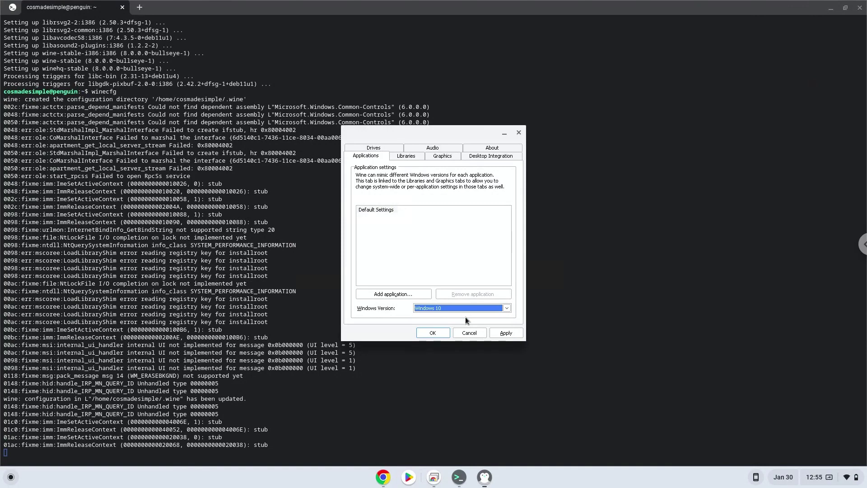
click(503, 333)
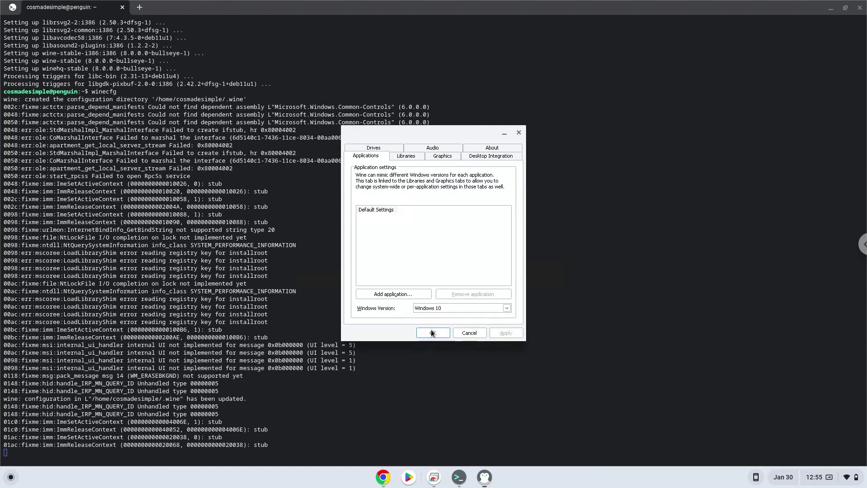
click(431, 332)
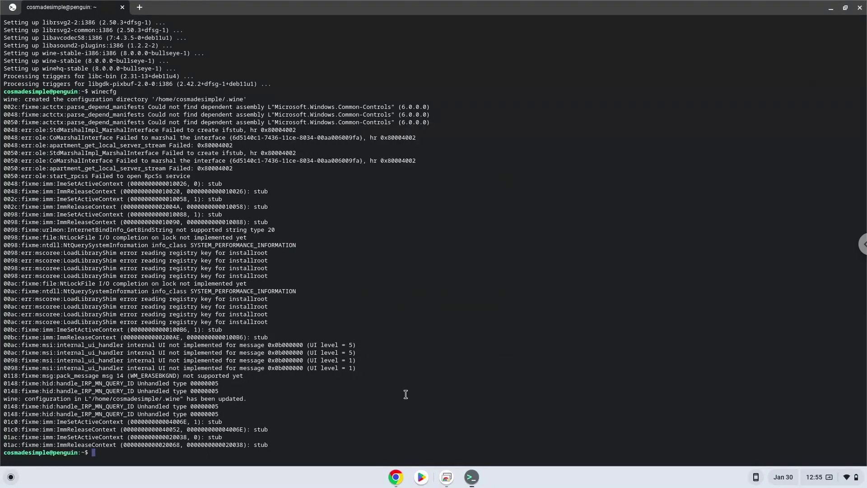
Copy the wget rar download line from the document and run it to download rar_5.5.0-1_amd64.deb.
click(397, 478)
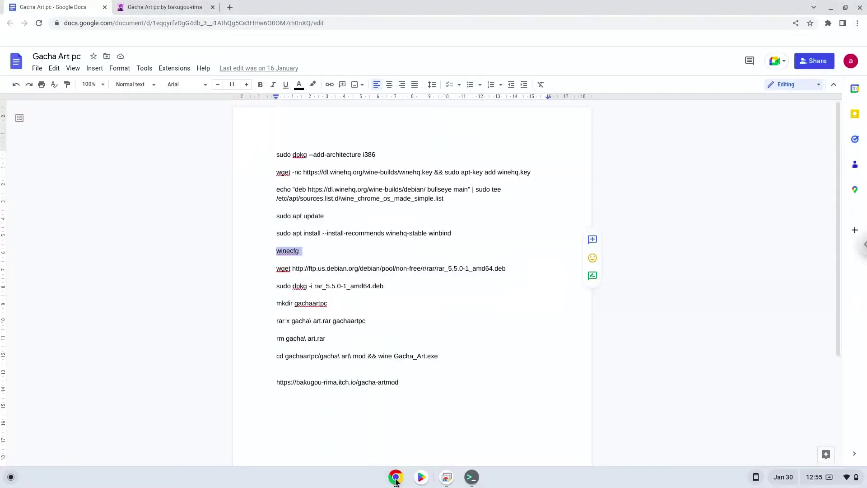
triple_click(376, 273)
right_click(375, 272)
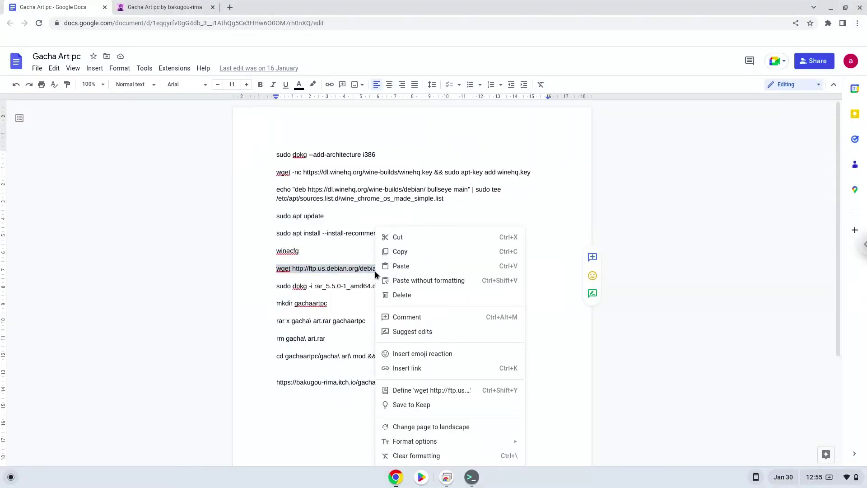
click(400, 252)
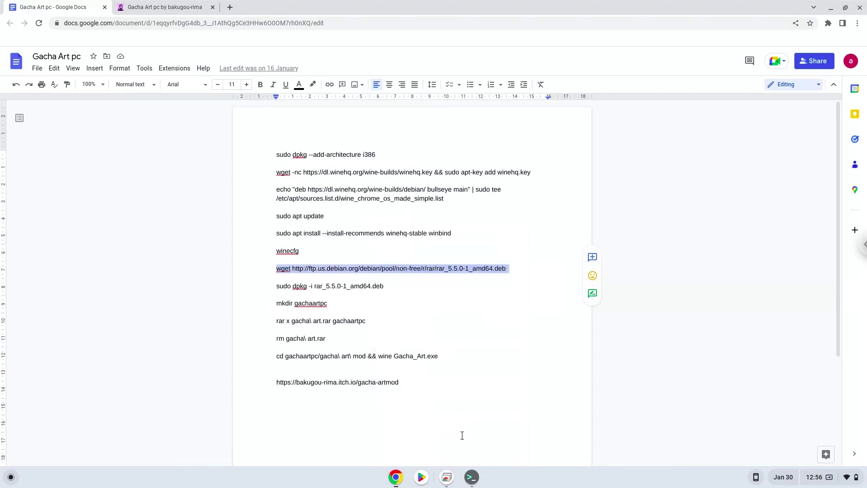
click(471, 477)
right_click(407, 339)
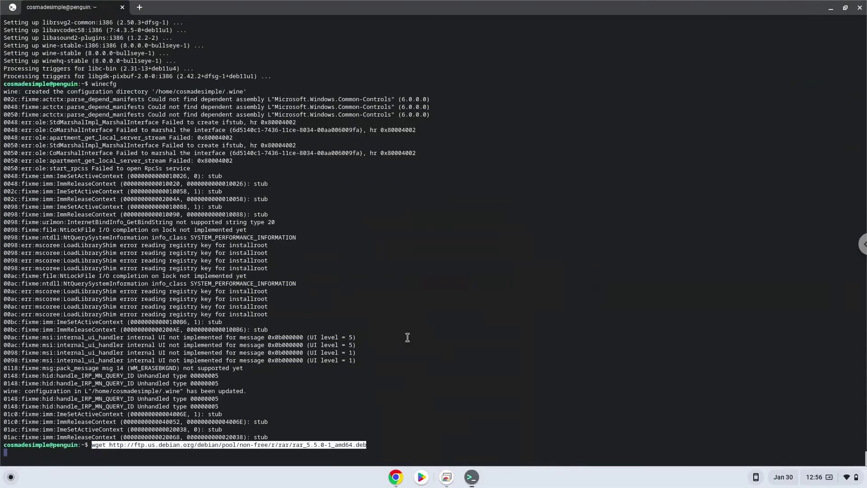
key(Return)
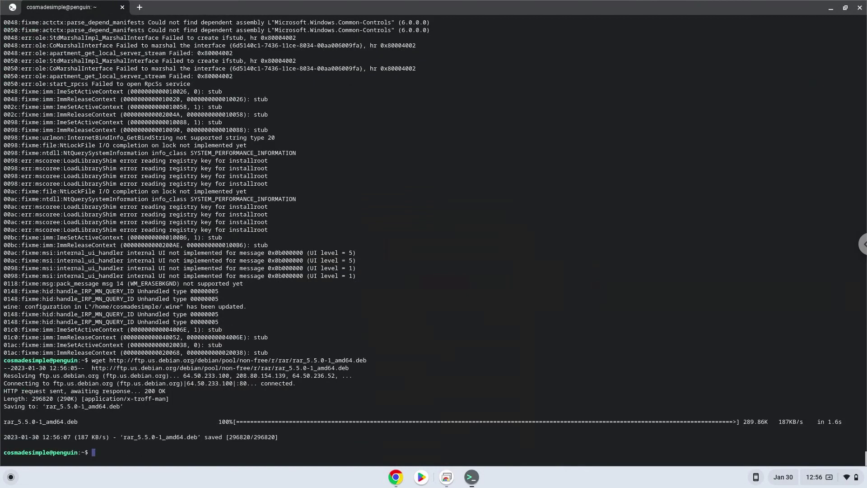
Install rar 5.5.0 with the copied sudo dpkg -i rar_5.5.0-1_amd64.deb command.
click(394, 476)
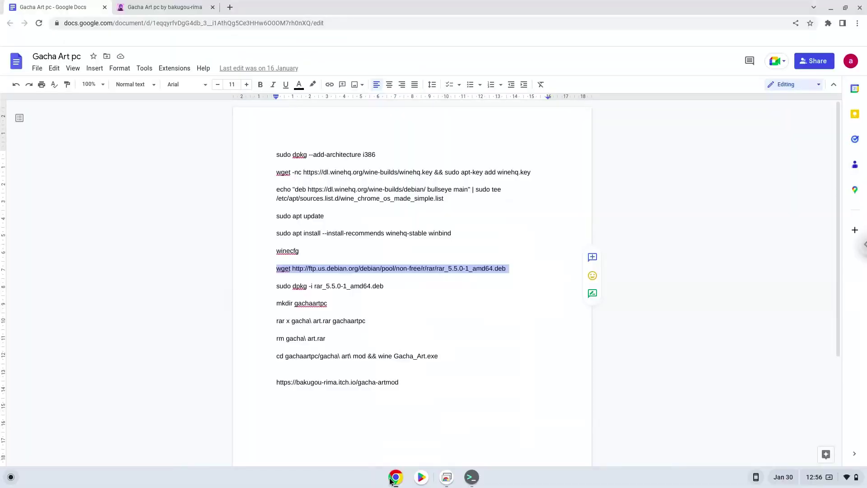
triple_click(357, 287)
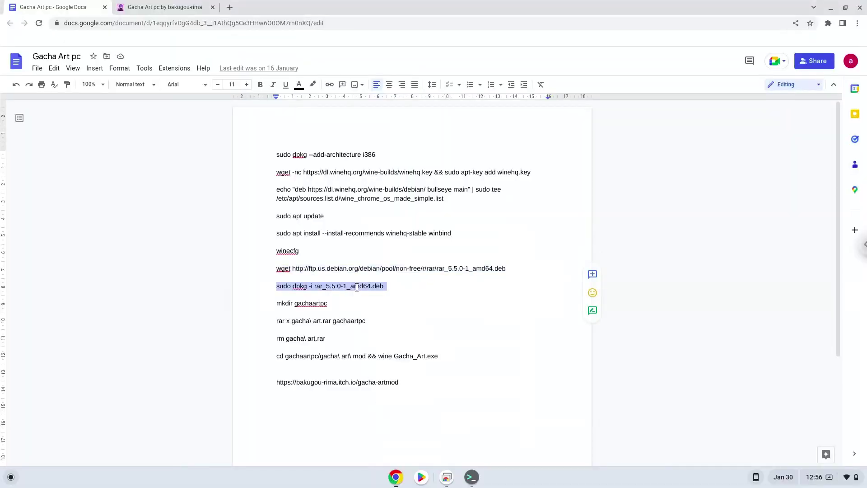
right_click(356, 287)
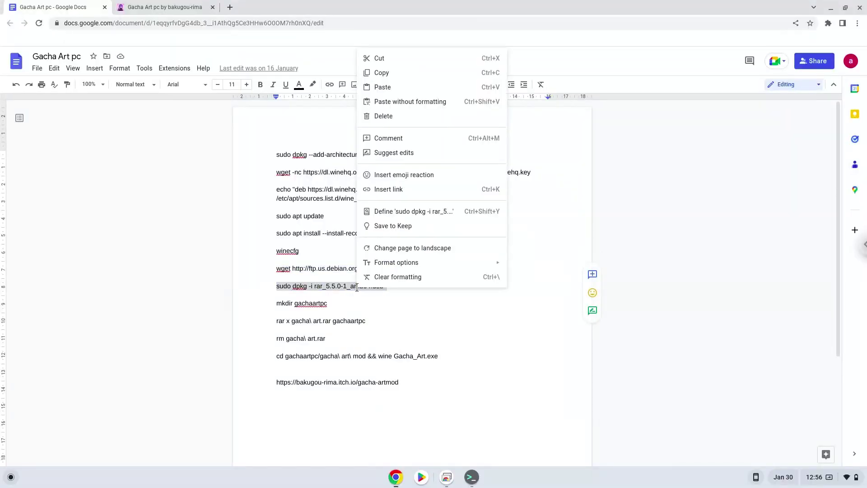
click(394, 79)
click(472, 475)
key(ctrl+shift+v)
key(Return)
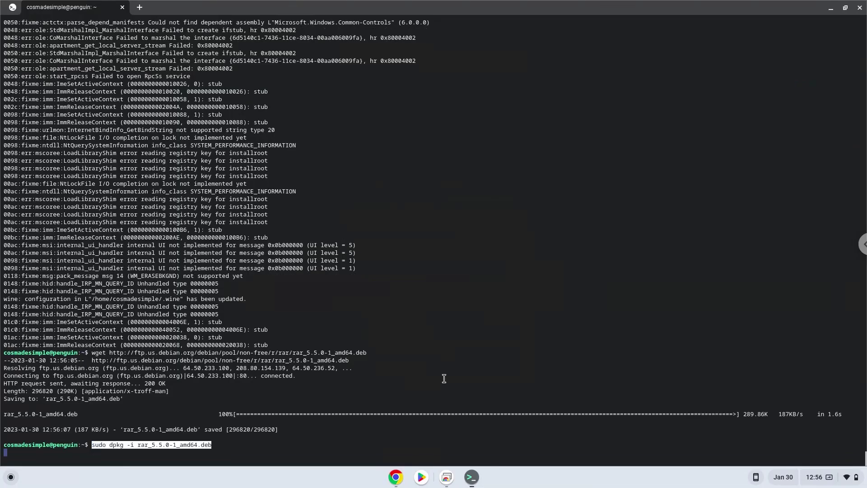
key(Return)
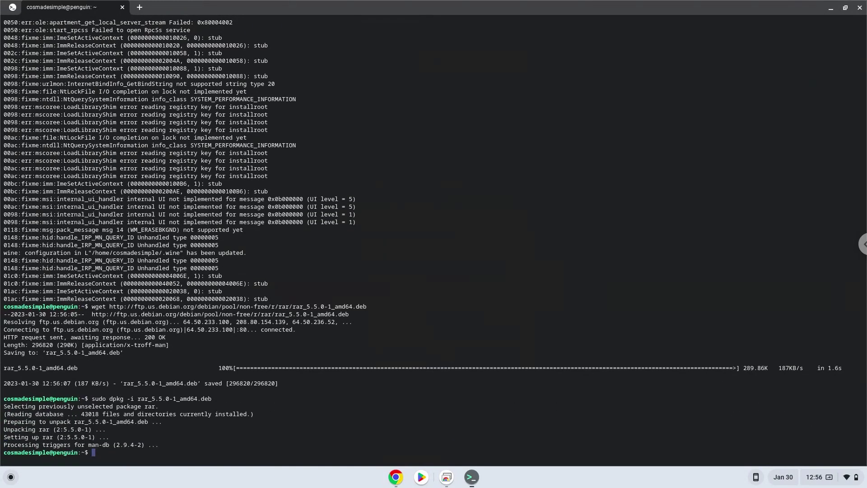
click(395, 476)
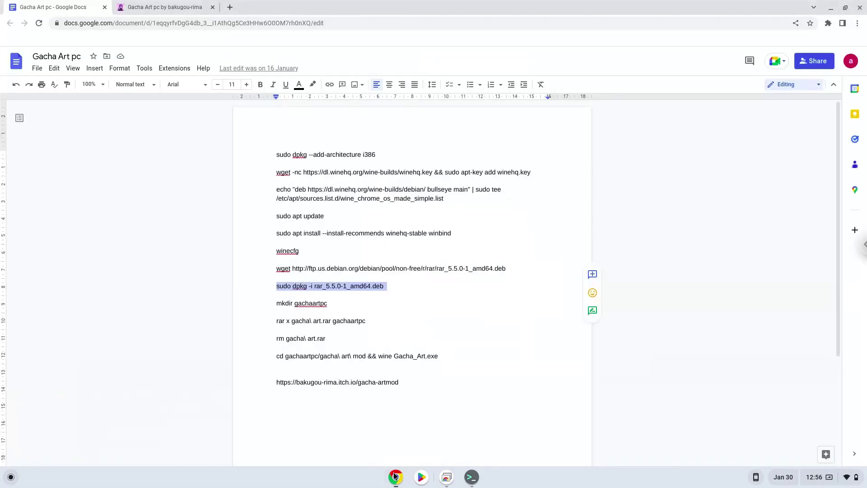
Create the gachaartpc folder by running the copied mkdir gachaartpc command.
triple_click(306, 304)
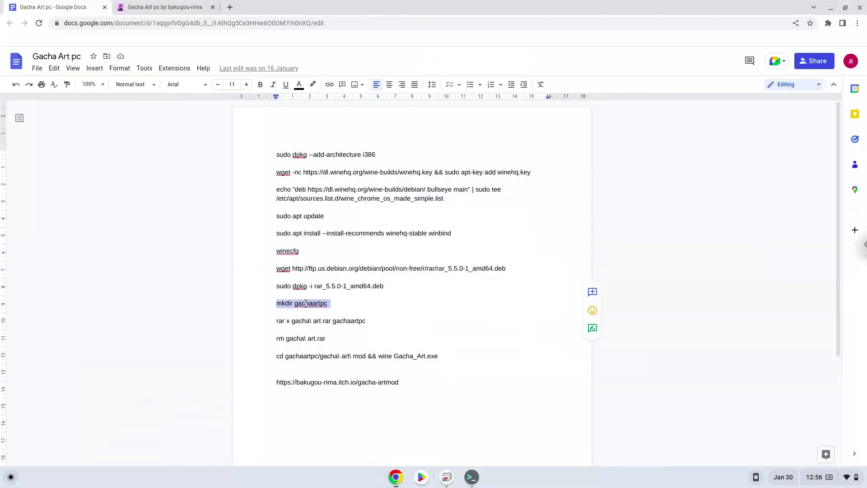
right_click(306, 304)
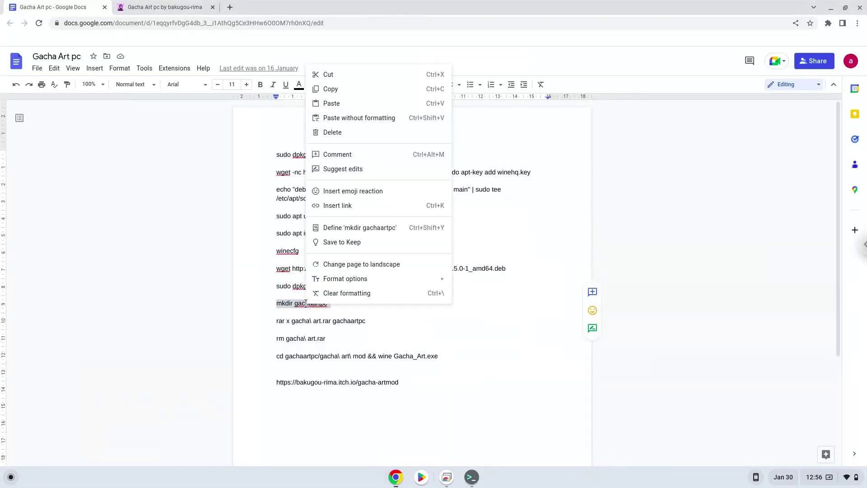
click(341, 94)
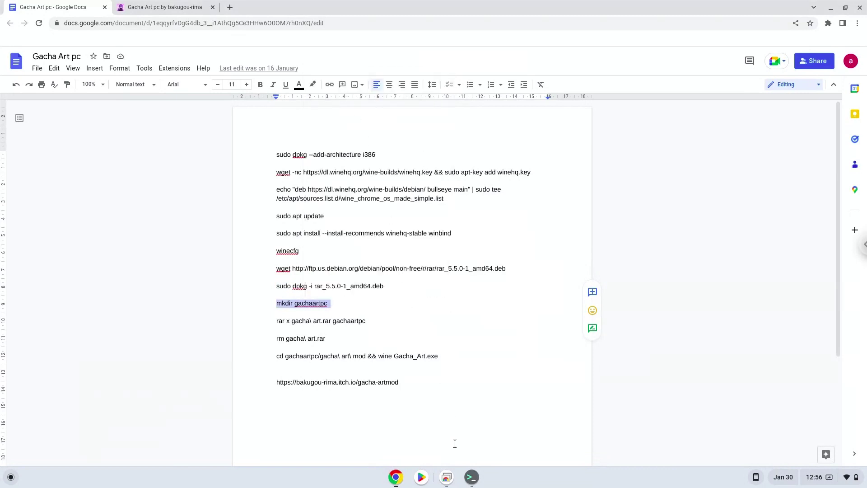
click(470, 478)
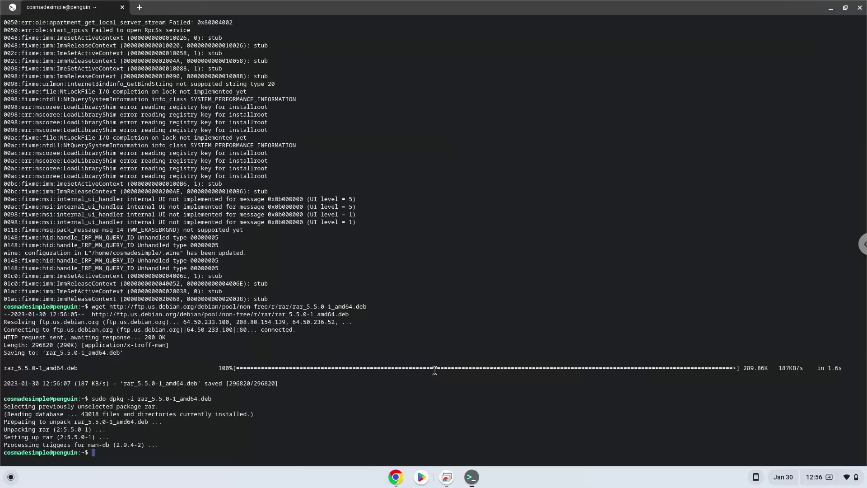
key(ctrl+shift+v)
key(Return)
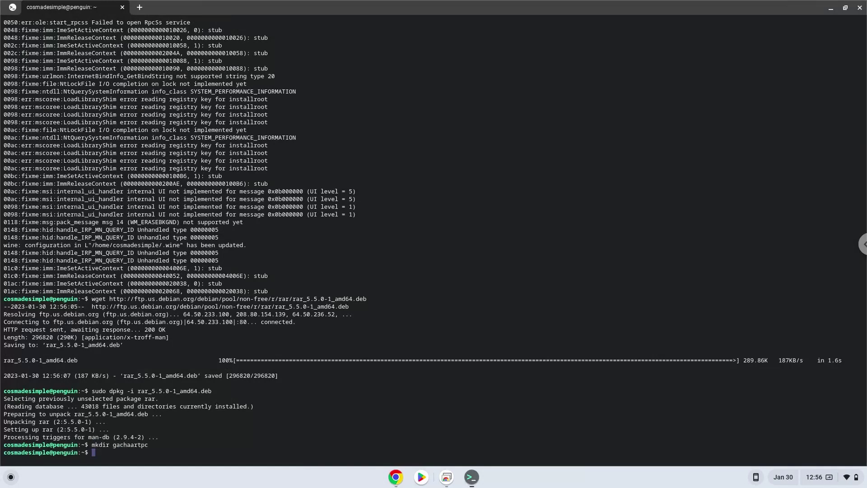
Extract gacha art.rar into gachaartpc with the copied rar x command.
click(397, 476)
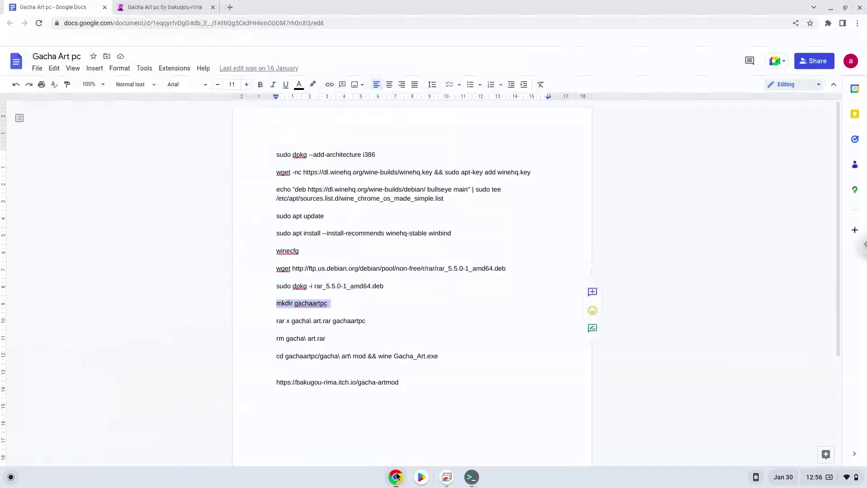
triple_click(337, 321)
right_click(338, 323)
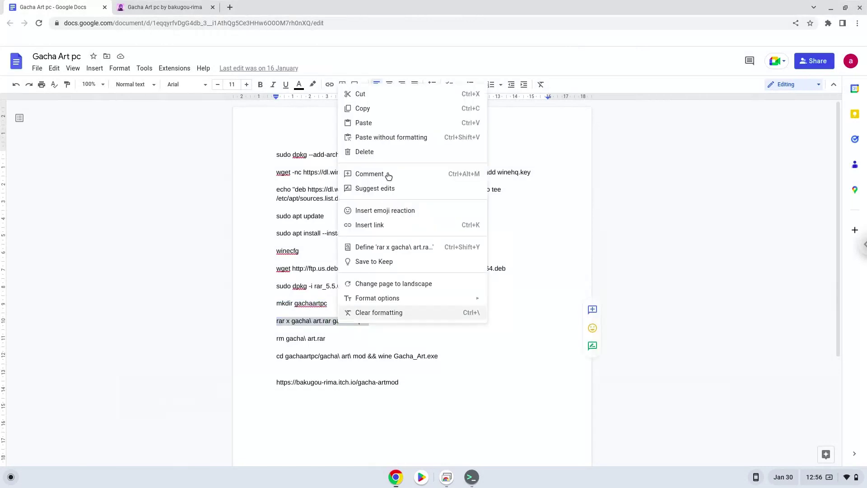
click(401, 114)
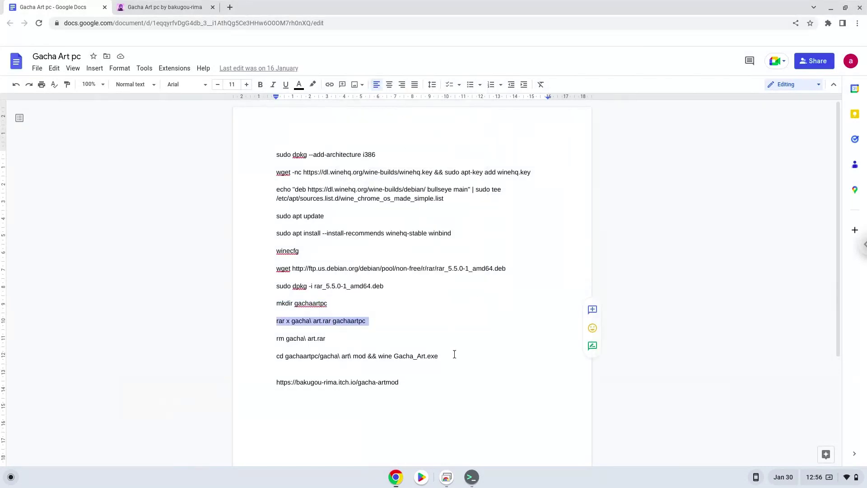
click(472, 477)
right_click(447, 381)
key(Return)
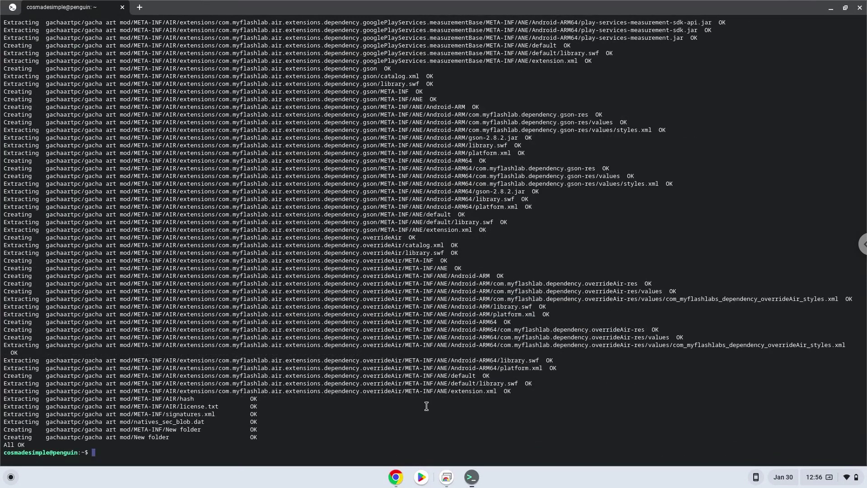
Delete the gacha art.rar archive by running the copied rm command.
click(395, 479)
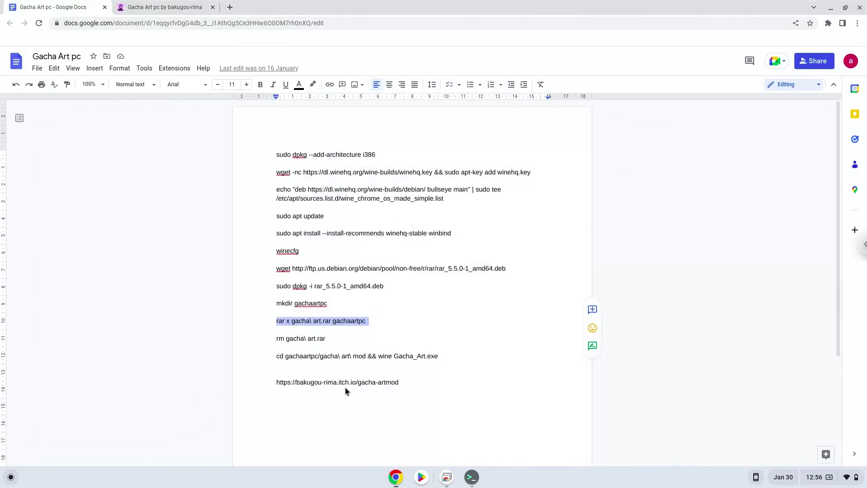
triple_click(321, 338)
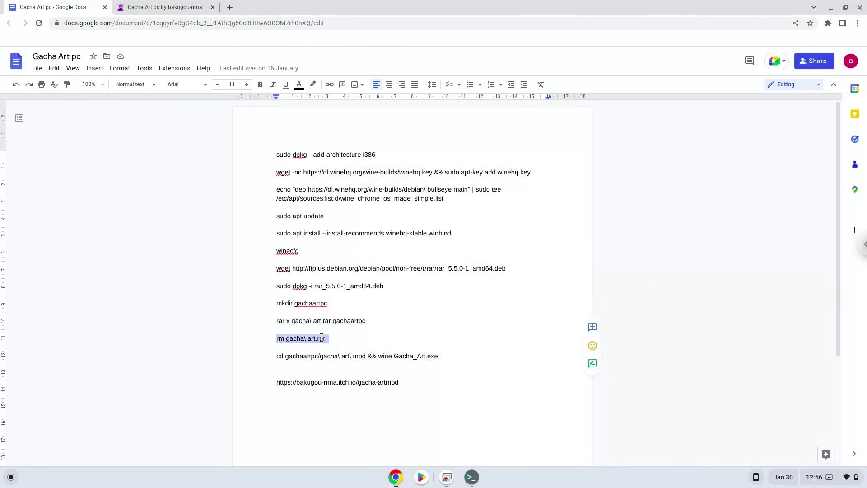
right_click(321, 338)
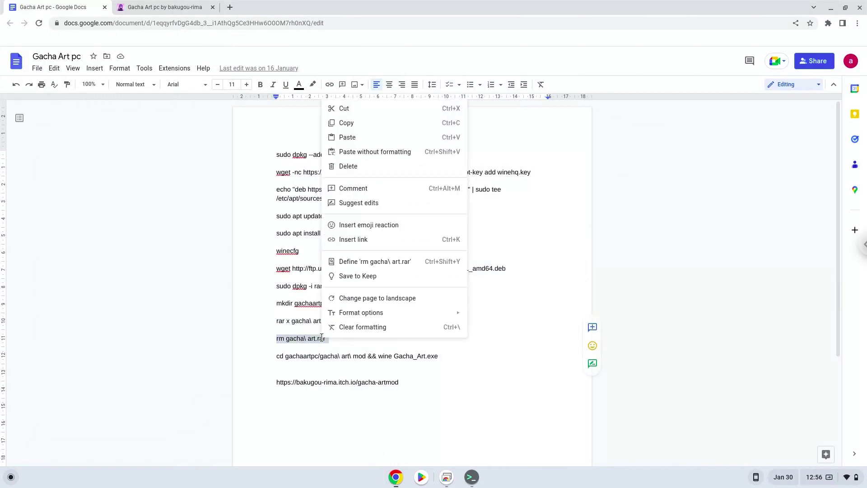
click(359, 125)
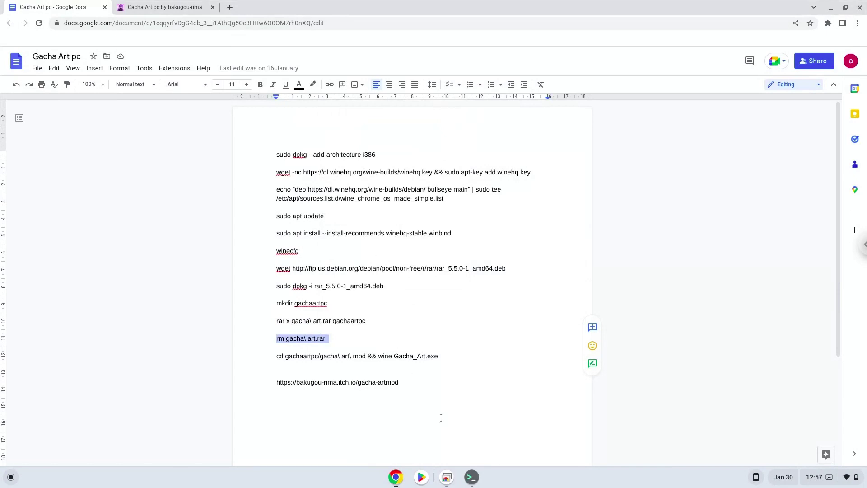
key(alt+Tab)
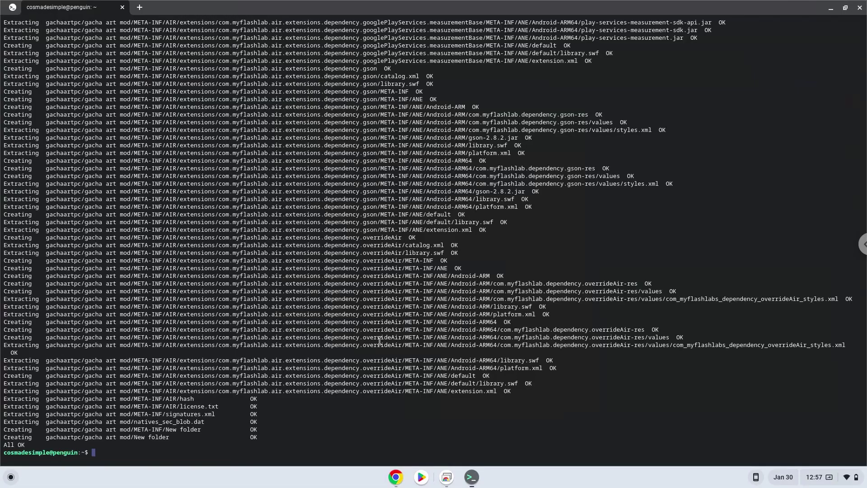
key(ctrl+shift+v)
key(Return)
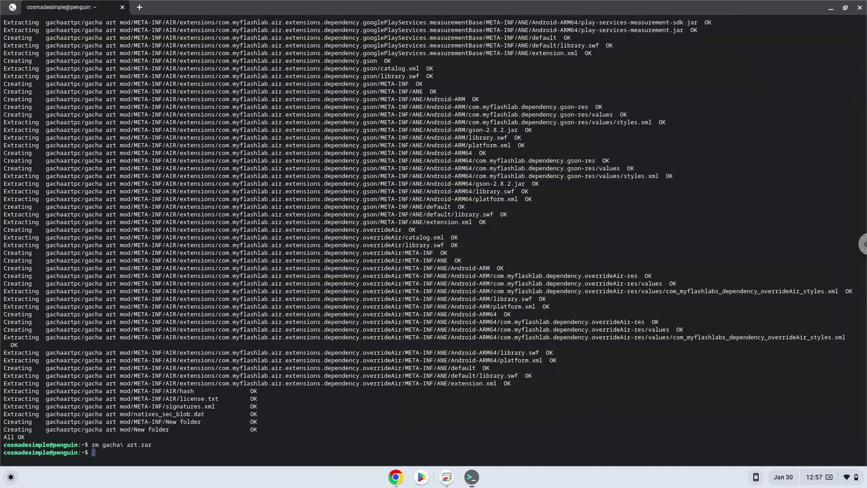
Launch Gacha_Art.exe with wine from the extracted folder, then minimize the terminal.
click(396, 475)
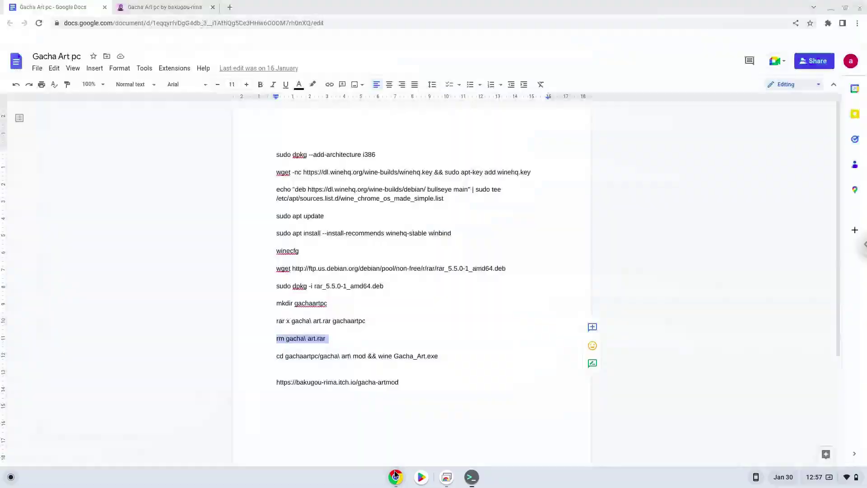
triple_click(364, 357)
right_click(364, 358)
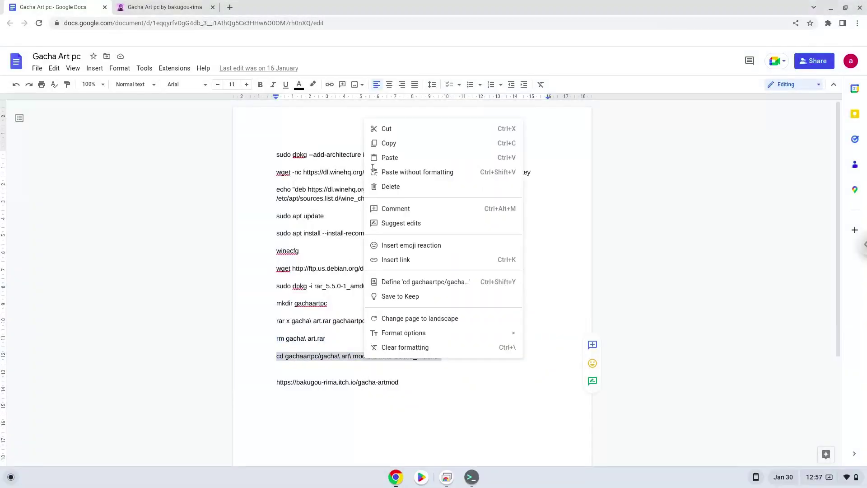
click(388, 144)
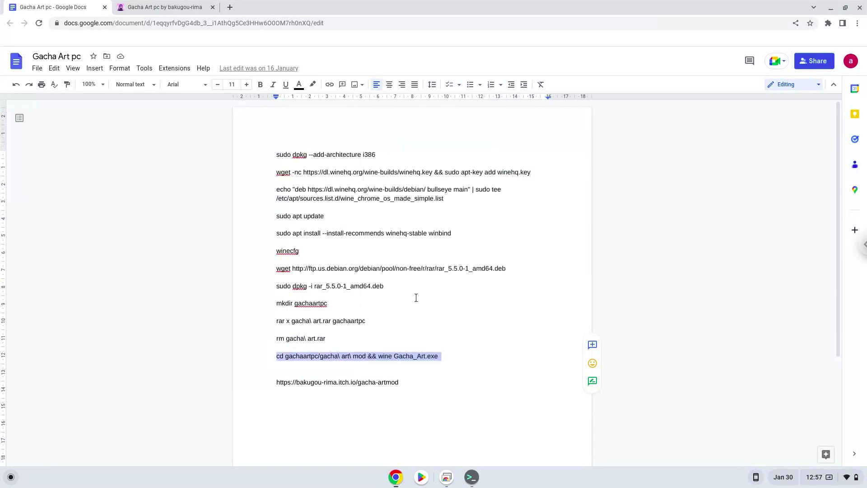
click(471, 477)
key(ctrl+shift+v)
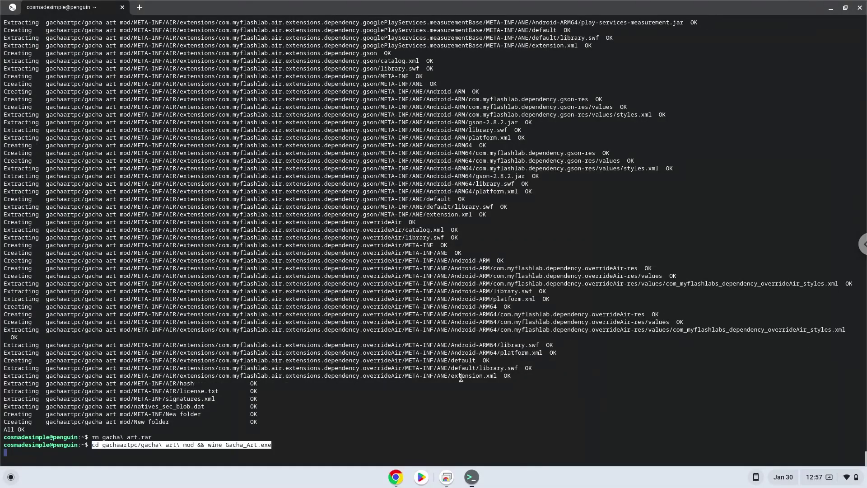
key(Return)
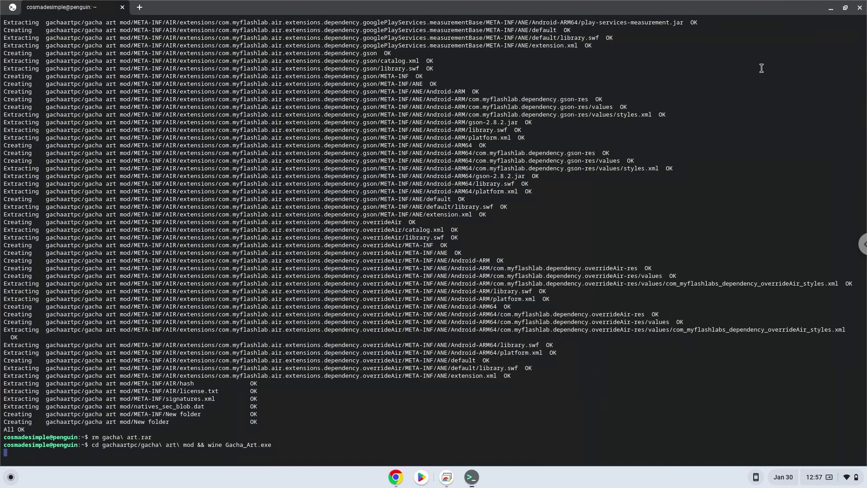
click(832, 9)
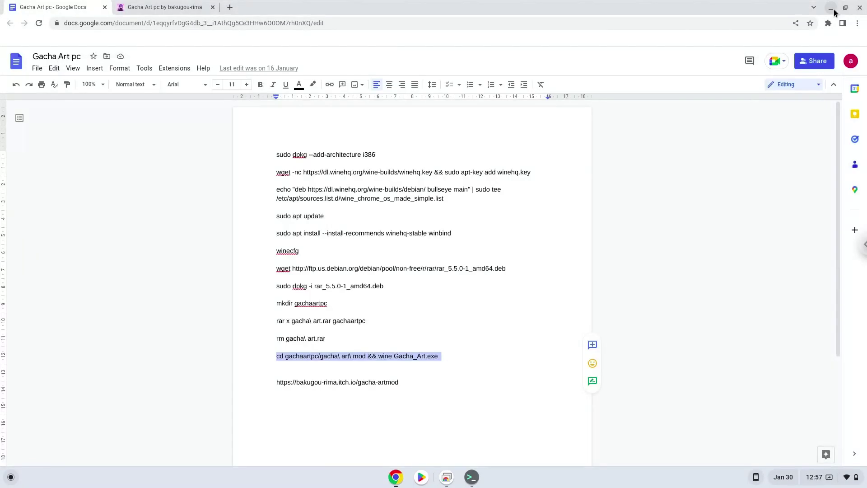
Minimize Chrome, start Gacha Art from its title screen, and maximize the game window.
click(831, 8)
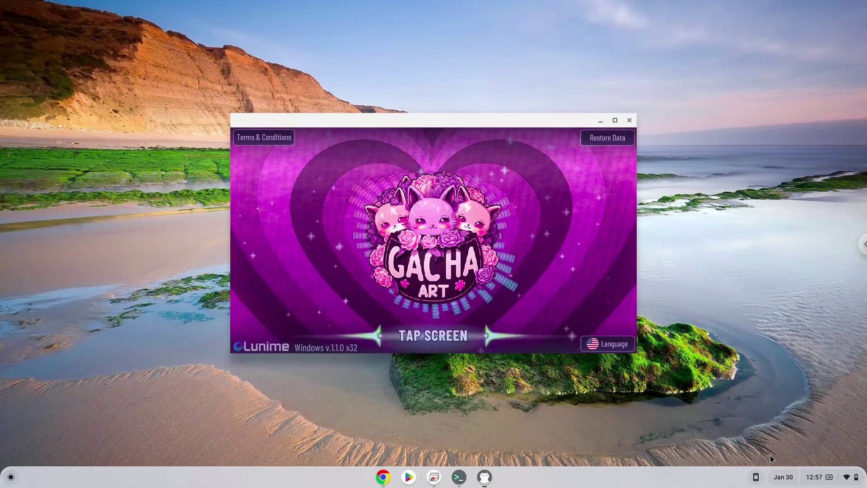
click(551, 200)
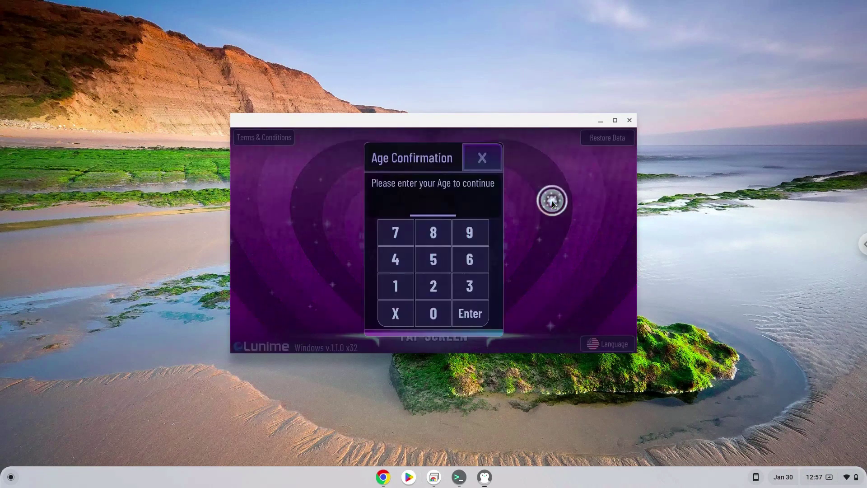
click(614, 121)
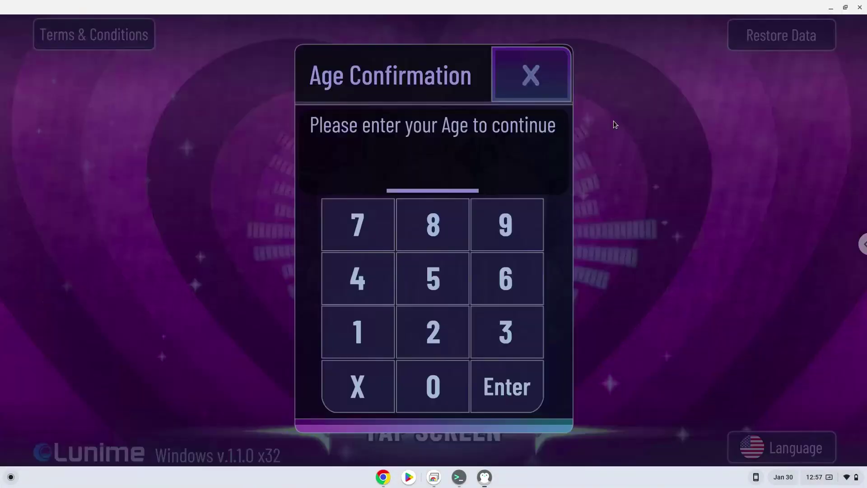